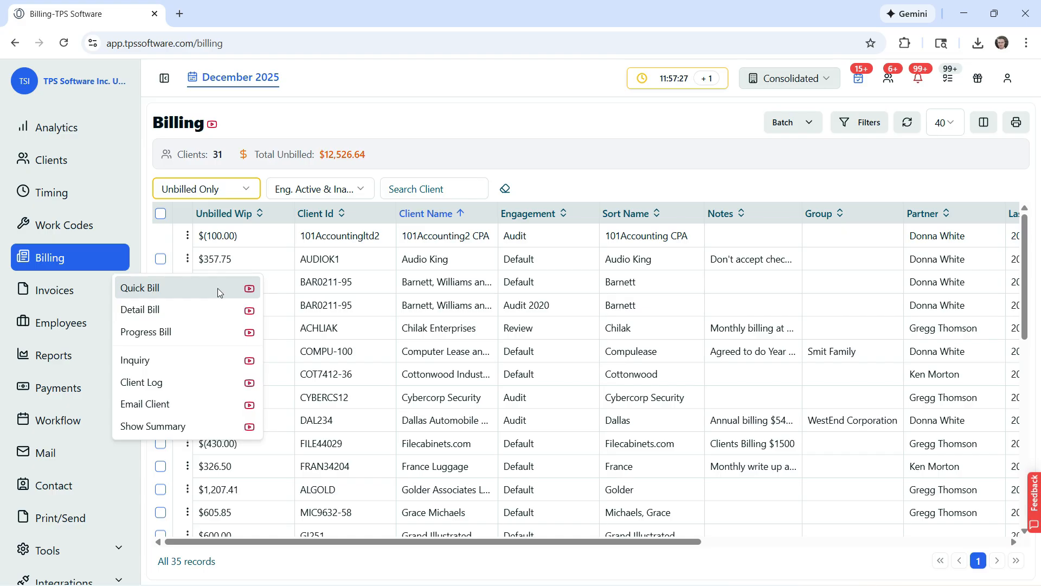
# Start a Quick Bill for Audio King and inspect its unWIPed time entries and the actions available for all of them
pyautogui.click(176, 286)
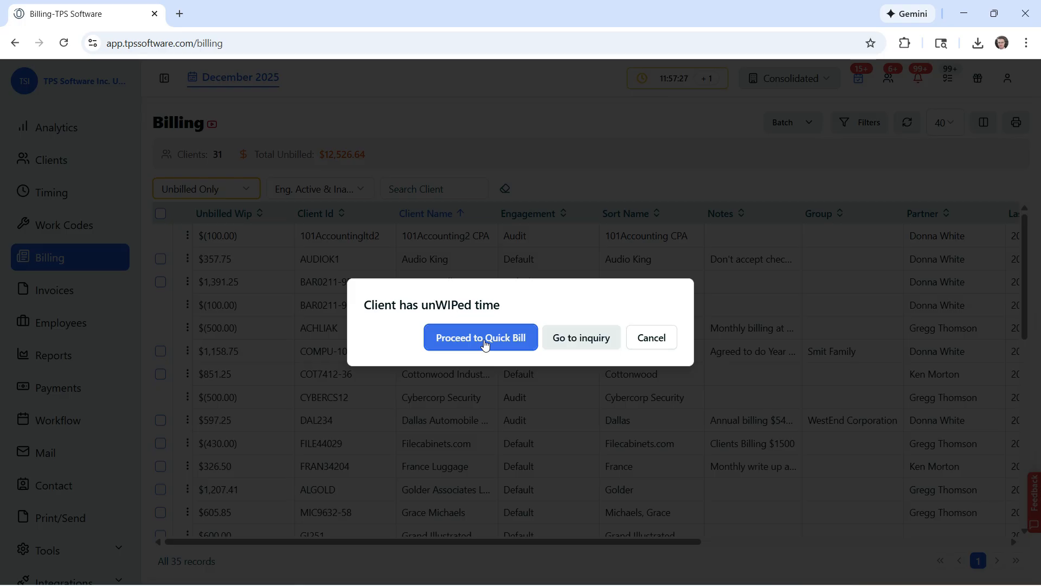
pyautogui.click(577, 337)
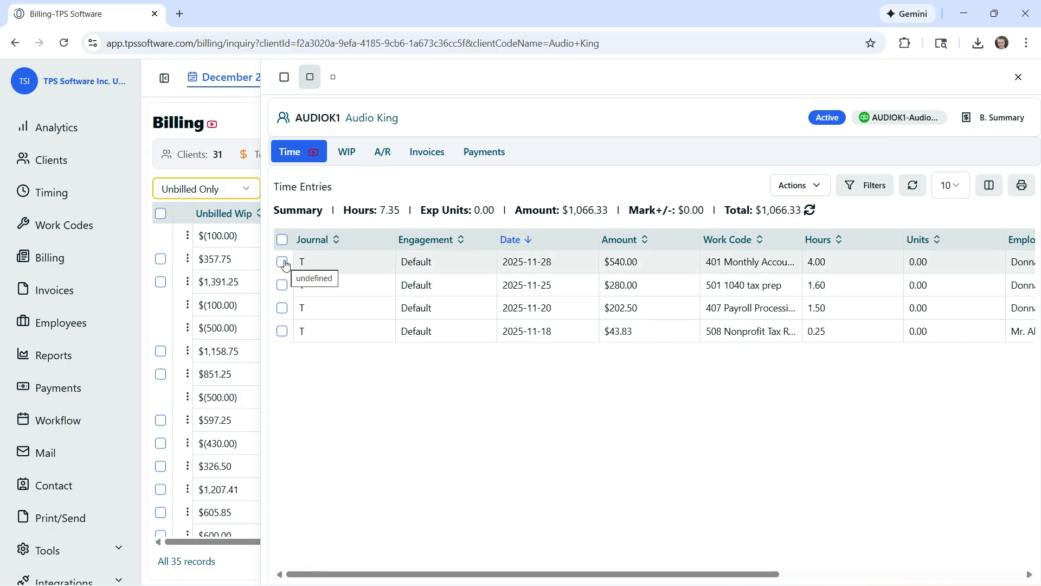
pyautogui.click(282, 239)
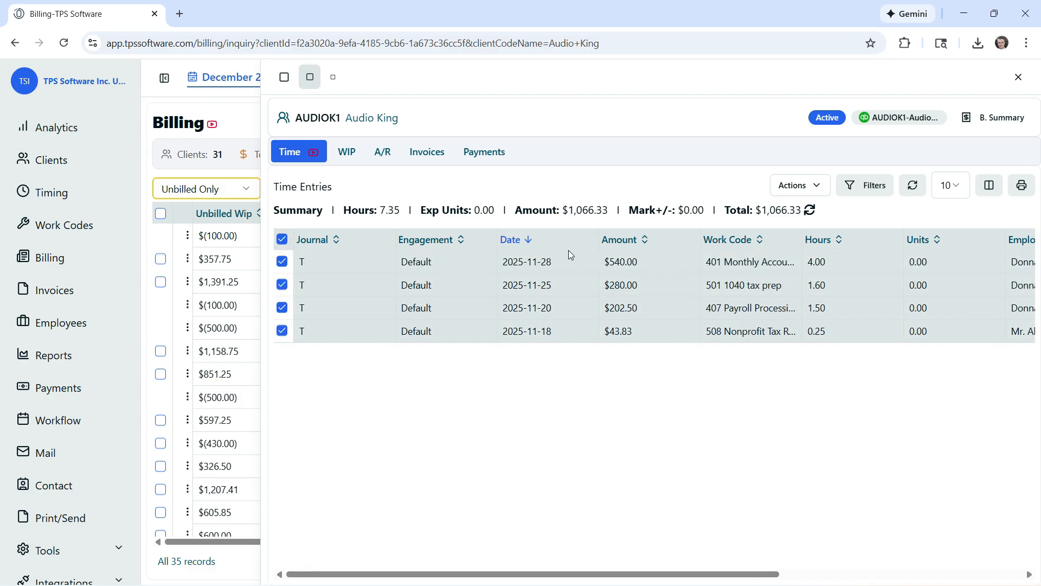
pyautogui.click(813, 185)
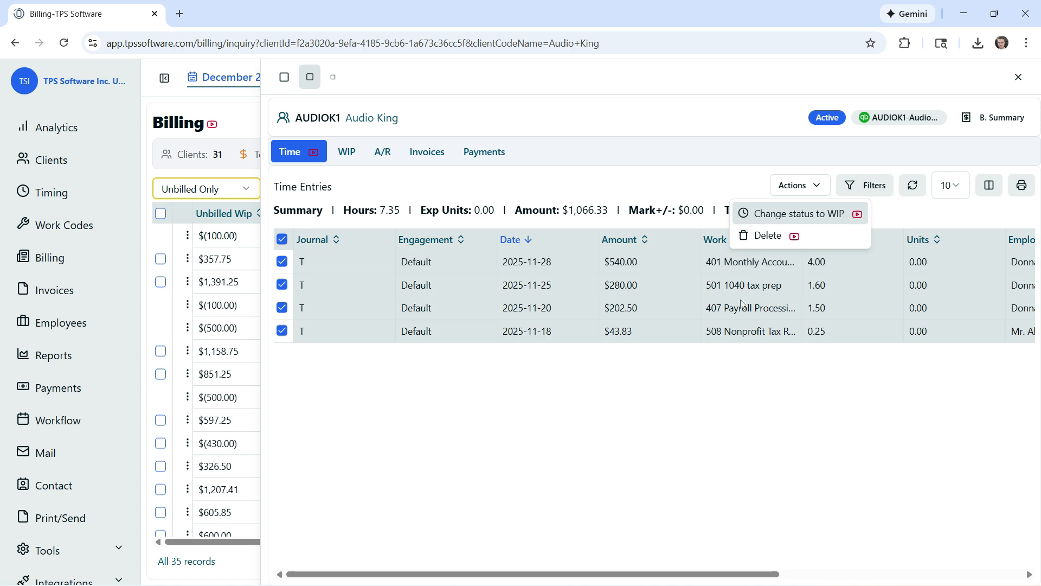
pyautogui.click(676, 449)
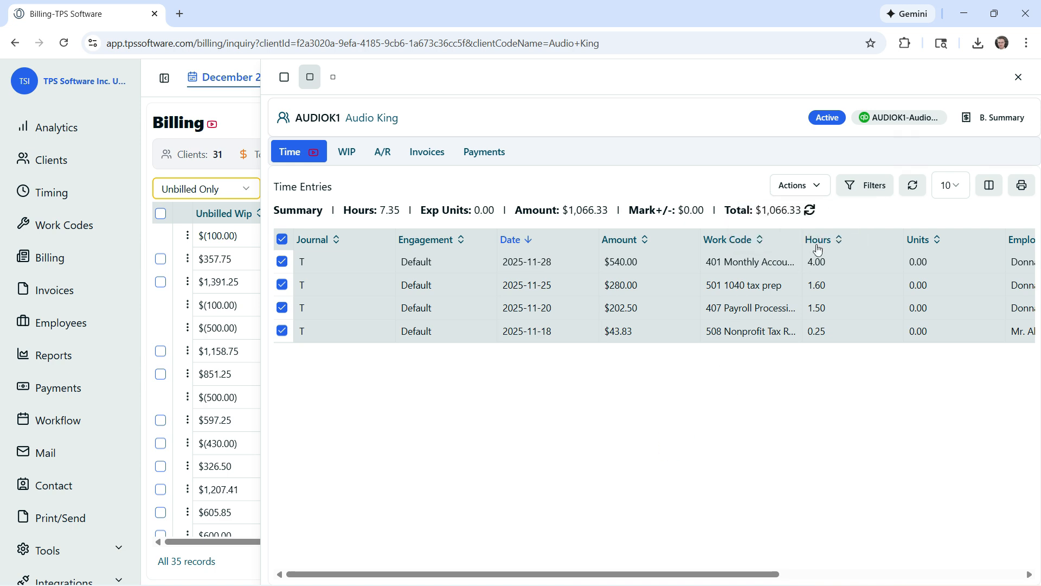
pyautogui.click(1019, 76)
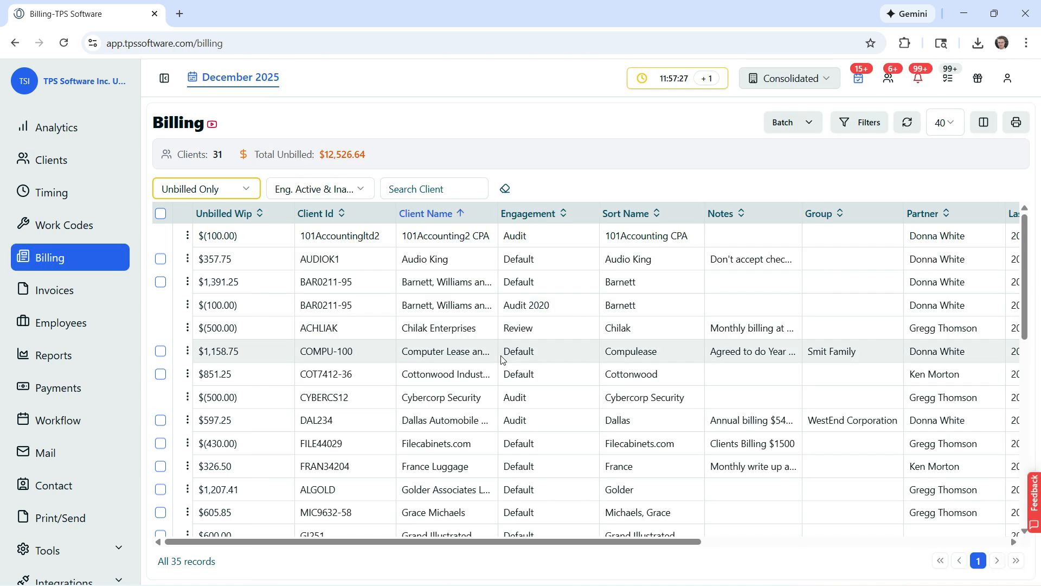
# Start a Quick Bill for Audio King and proceed despite its unWIPed time
pyautogui.click(186, 258)
pyautogui.click(166, 288)
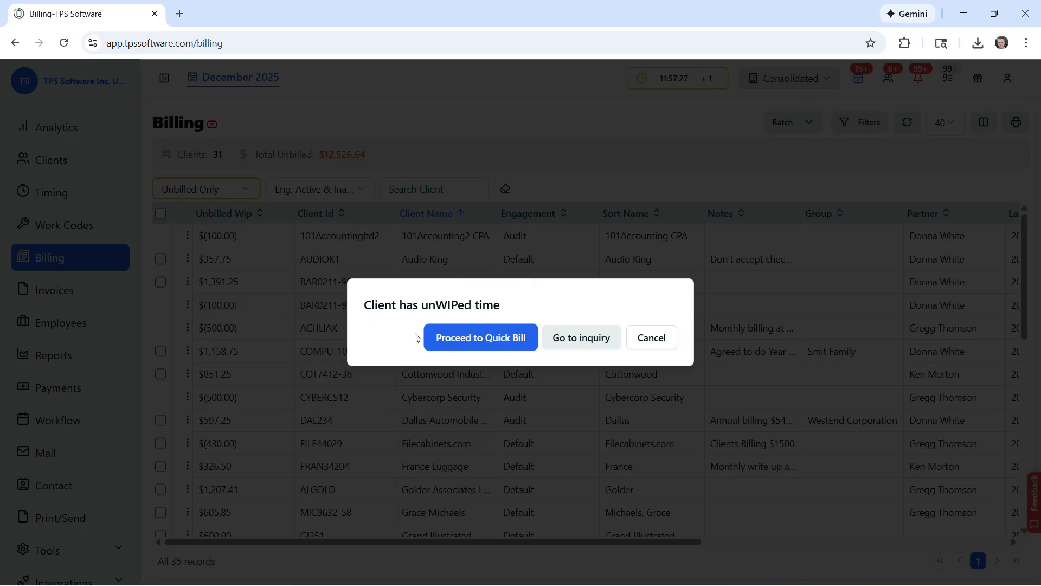
pyautogui.click(471, 337)
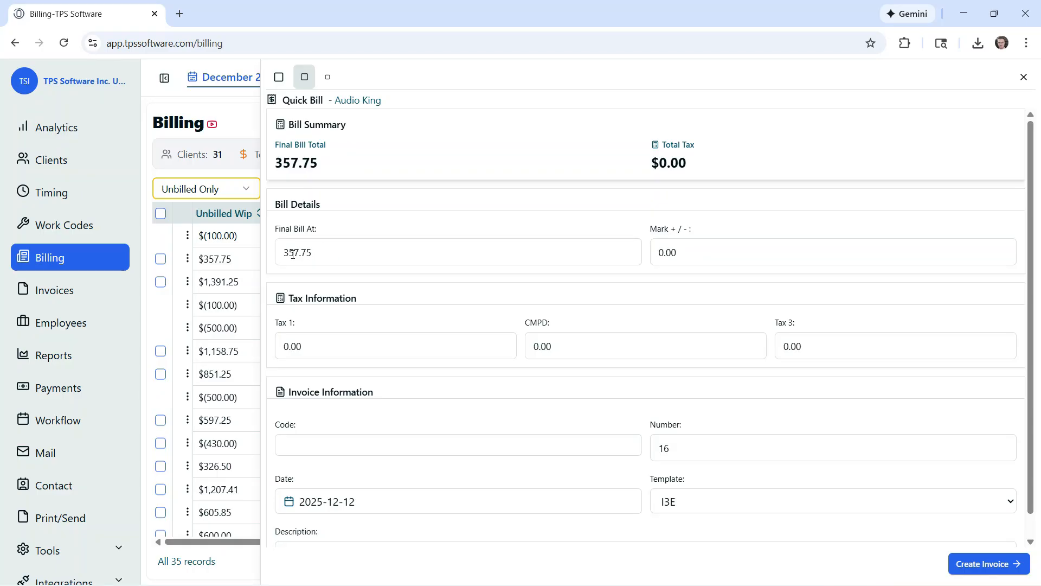
# Set the bill's mark up/down amount to 50.00
pyautogui.click(694, 254)
pyautogui.write('50.00')
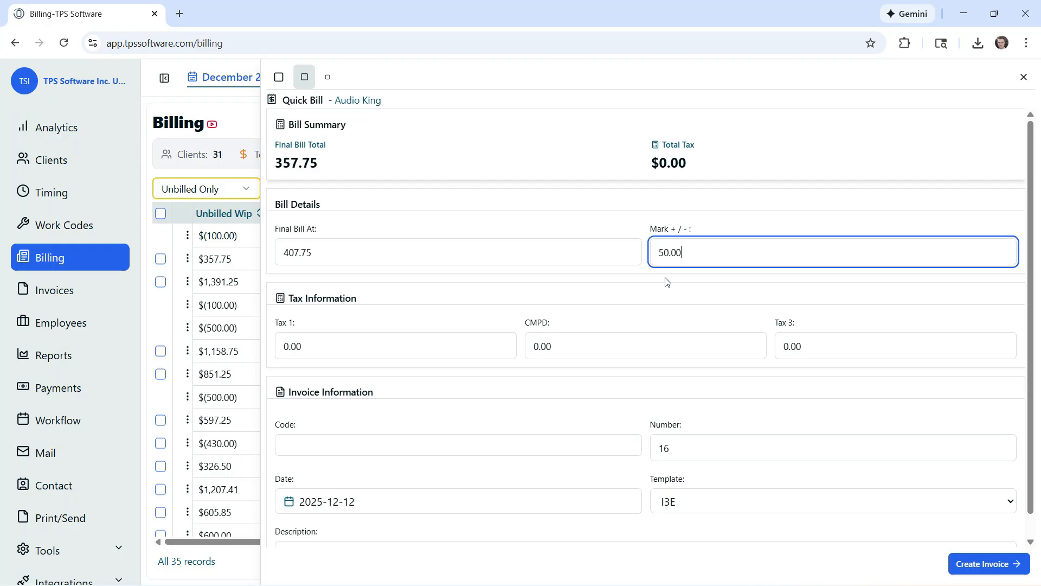
pyautogui.click(673, 279)
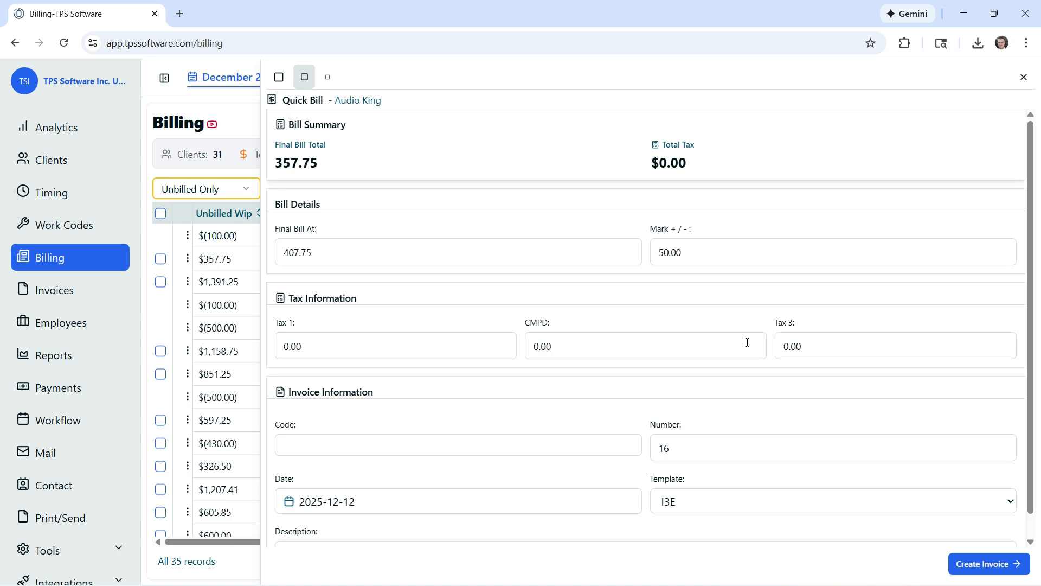
# Set the invoice code to 20202 and accept the suggested next invoice number, 51
pyautogui.scroll(-1, 589, 370)
pyautogui.click(447, 441)
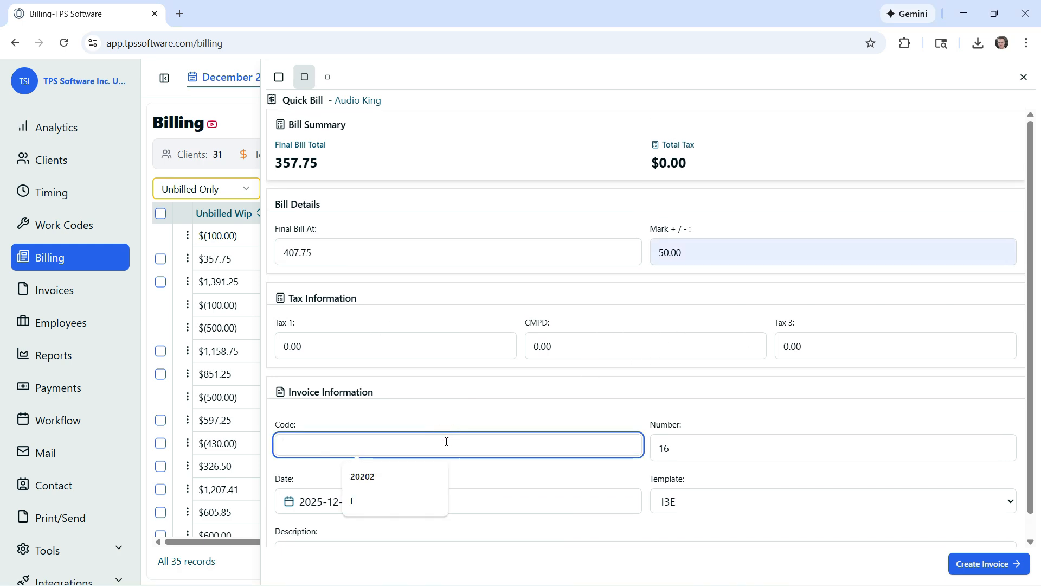
pyautogui.click(418, 471)
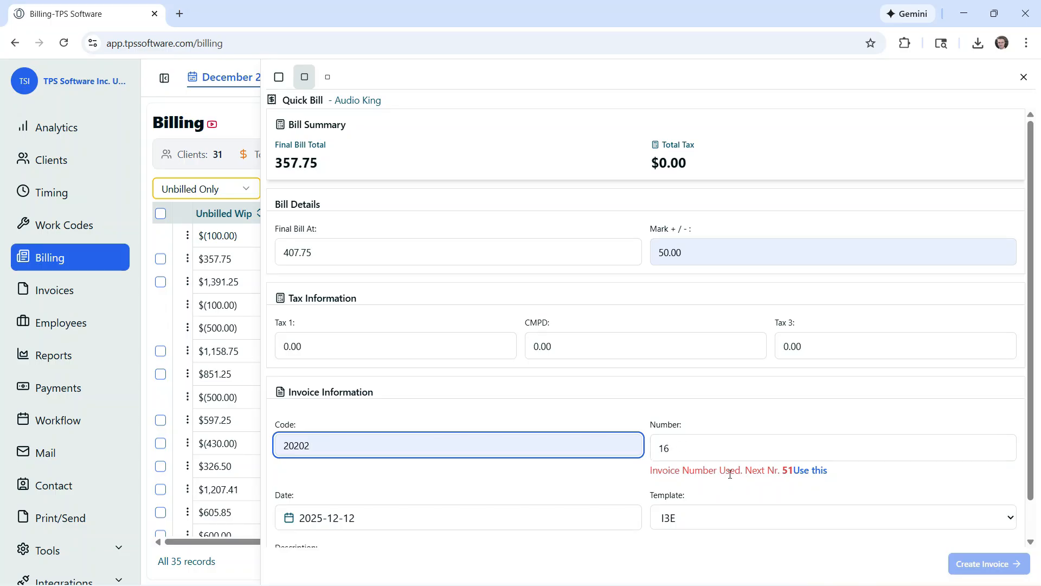
pyautogui.click(801, 475)
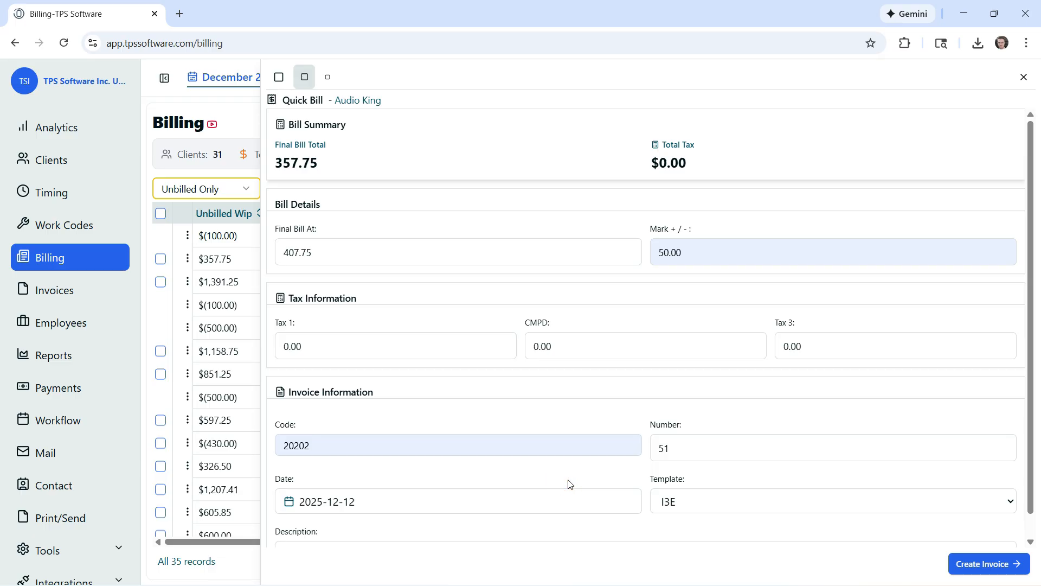
# Check the available invoice templates, keep I3E, and create the invoice
pyautogui.click(708, 504)
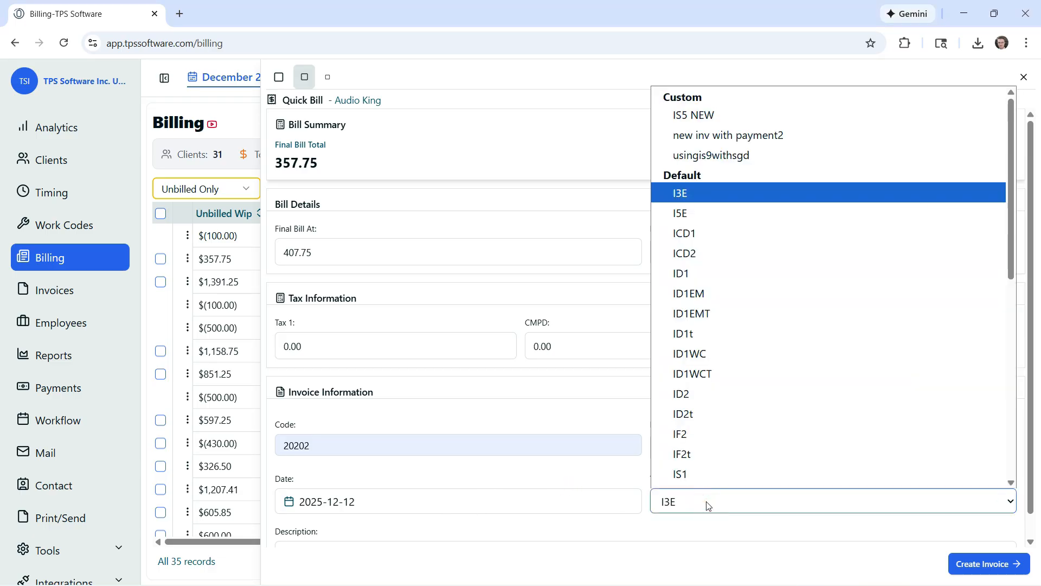
pyautogui.click(708, 504)
pyautogui.scroll(-1, 458, 494)
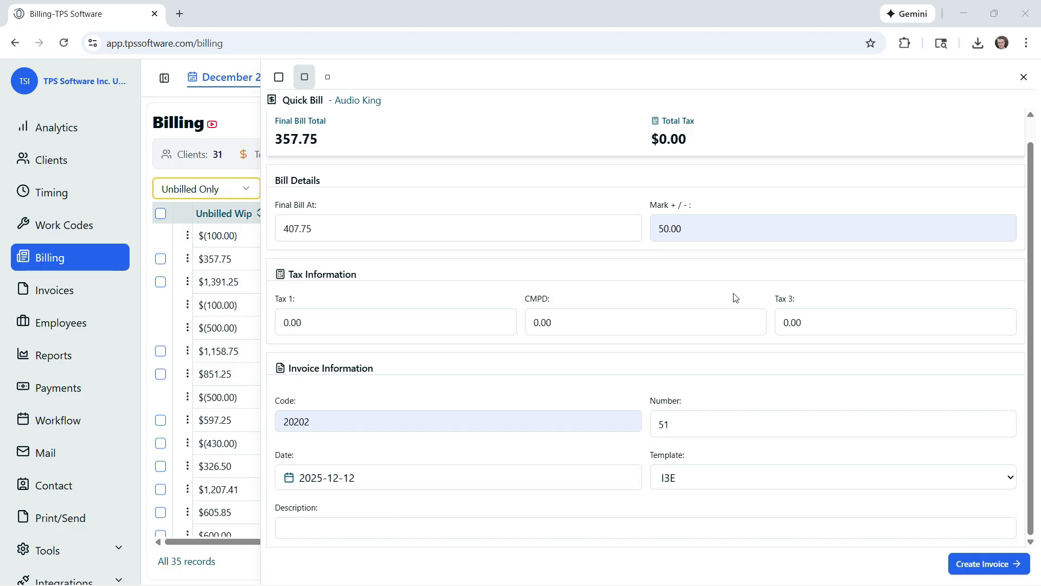
pyautogui.click(985, 566)
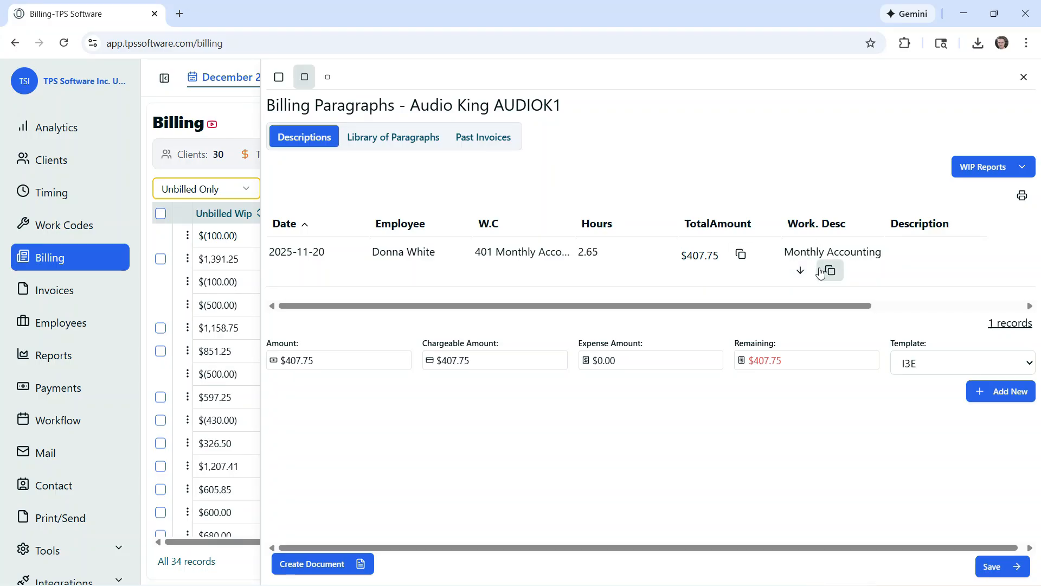
# Add the Monthly Accounting work description and library paragraph 101, "Pay me", as invoice paragraphs
pyautogui.click(801, 272)
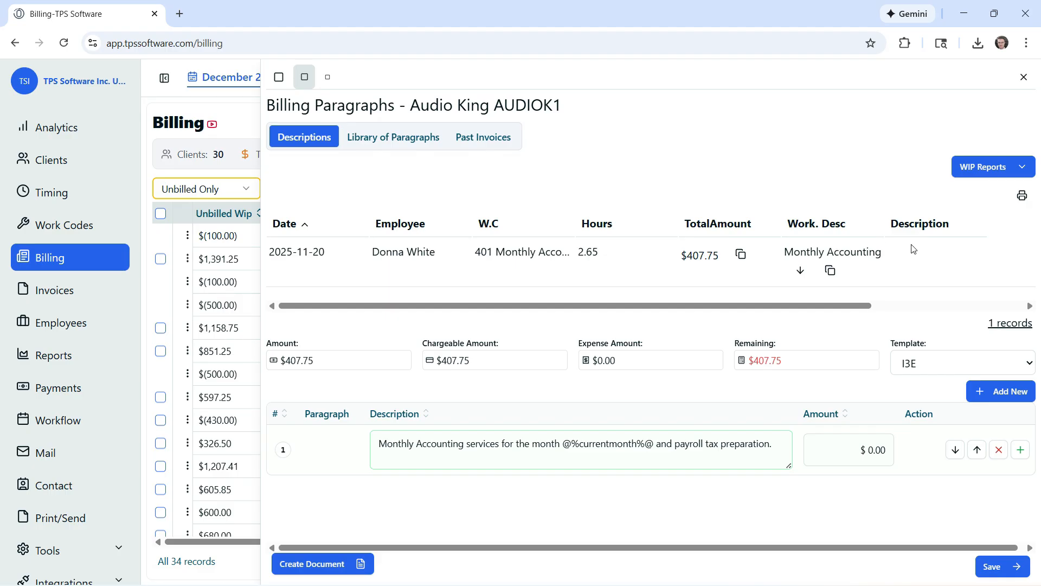
pyautogui.click(370, 140)
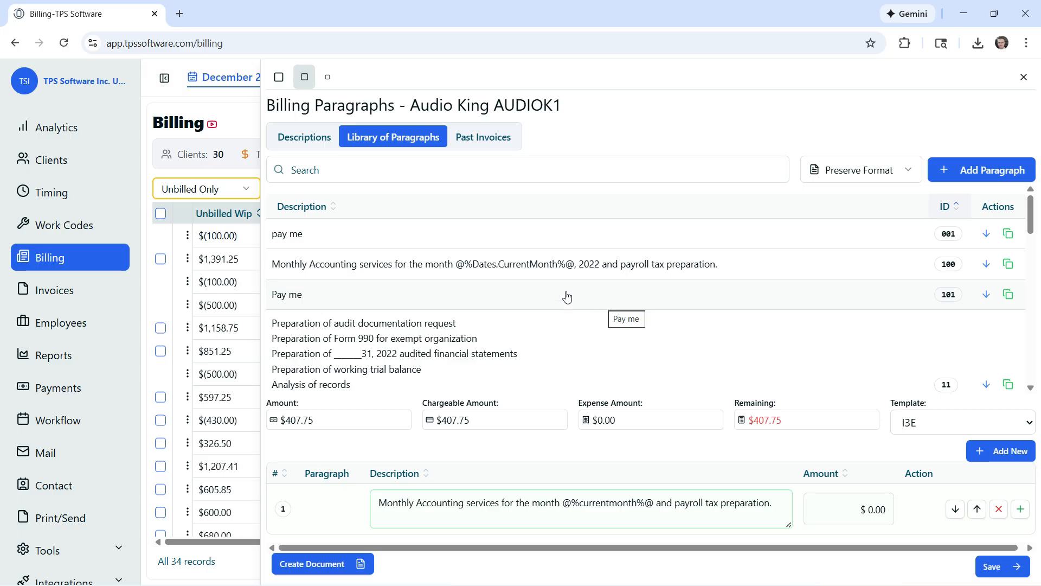
pyautogui.scroll(-1, 564, 302)
pyautogui.scroll(1, 561, 302)
pyautogui.click(987, 294)
pyautogui.scroll(-3, 748, 367)
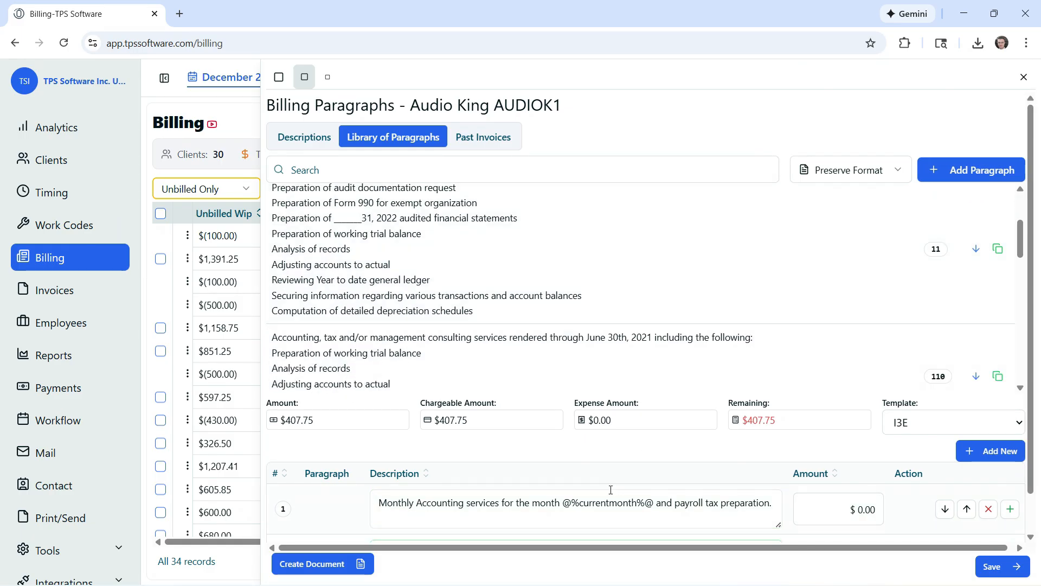
pyautogui.scroll(-1, 611, 492)
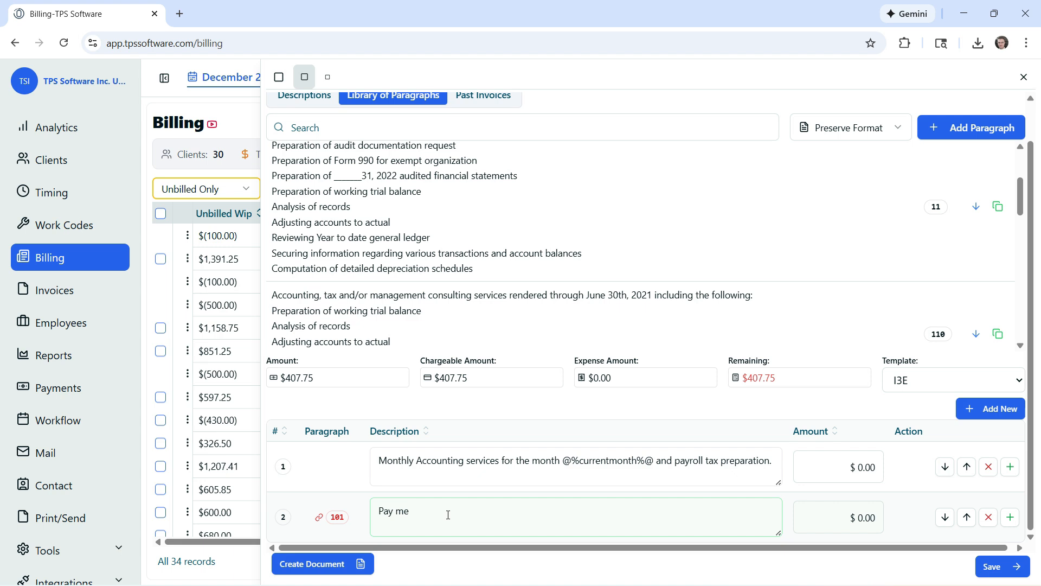
# Extend the "Pay me" paragraph with "You know we talked about this," the addressee's first name, and "Just pay me."
pyautogui.click(429, 515)
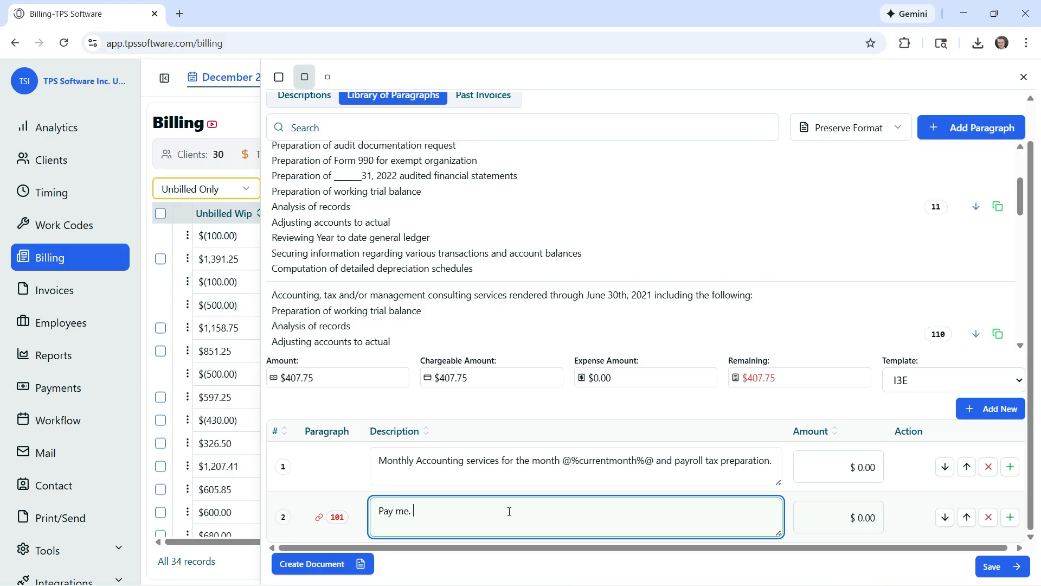
pyautogui.write('You know we talked about this, Joh')
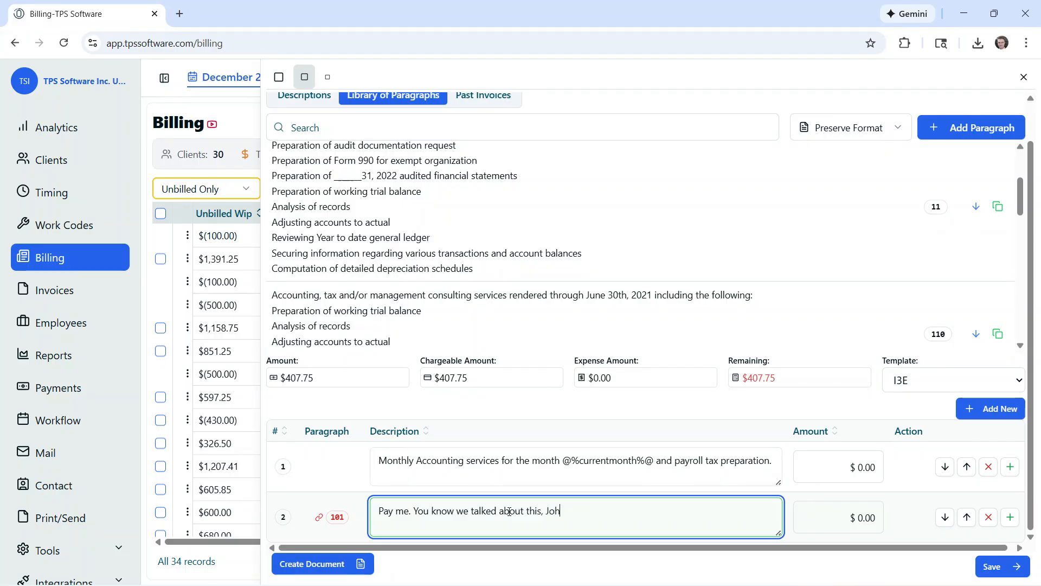
pyautogui.write('n. Just pay me.')
# Look through the remaining library paragraphs and locate the tool for maintaining Library Paragraphs
pyautogui.scroll(2, 542, 390)
pyautogui.scroll(-5, 495, 277)
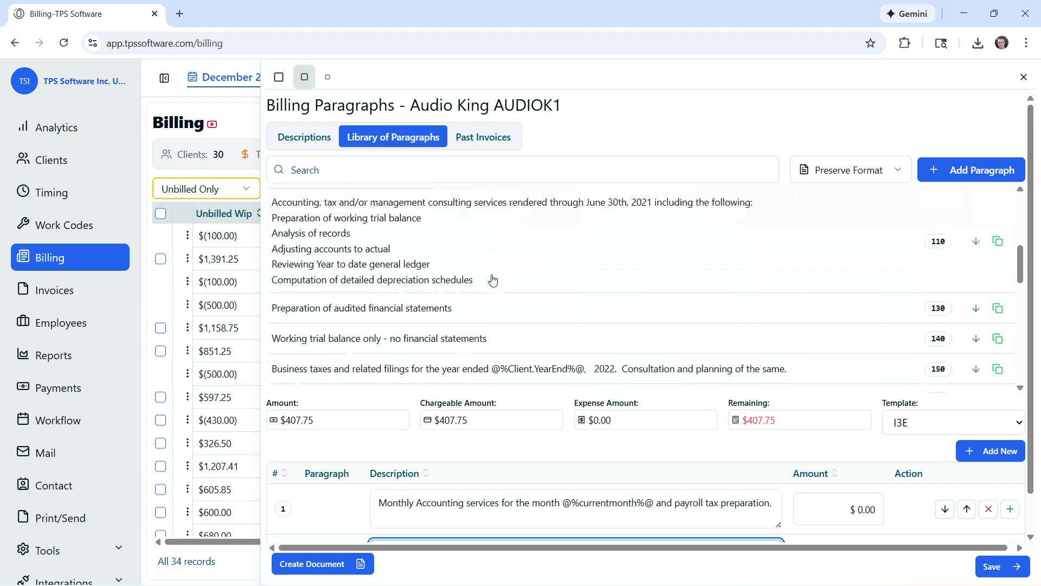
pyautogui.scroll(-3, 496, 287)
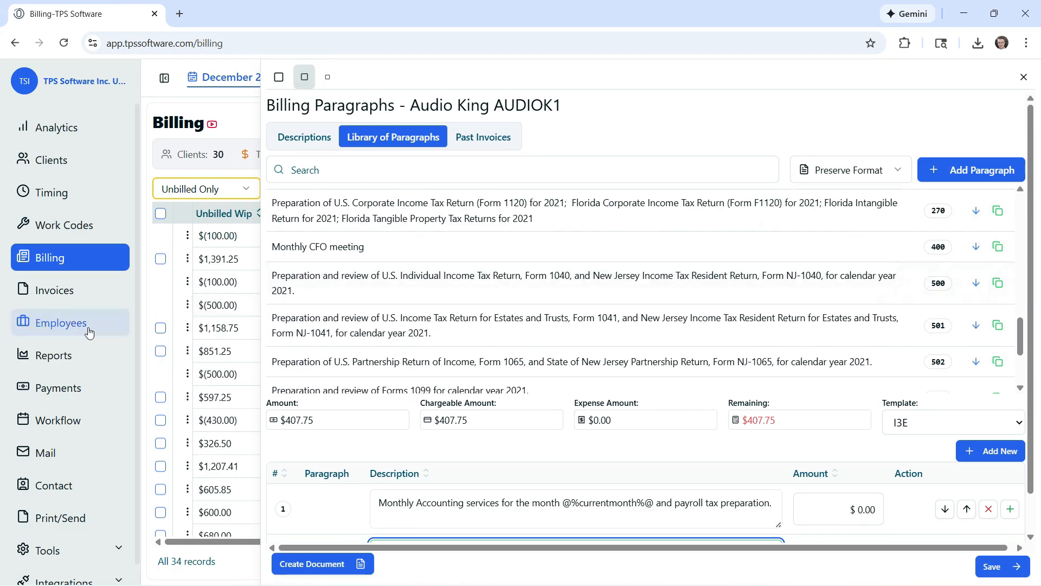
pyautogui.scroll(-1, 60, 423)
pyautogui.click(49, 528)
pyautogui.scroll(-5, 87, 504)
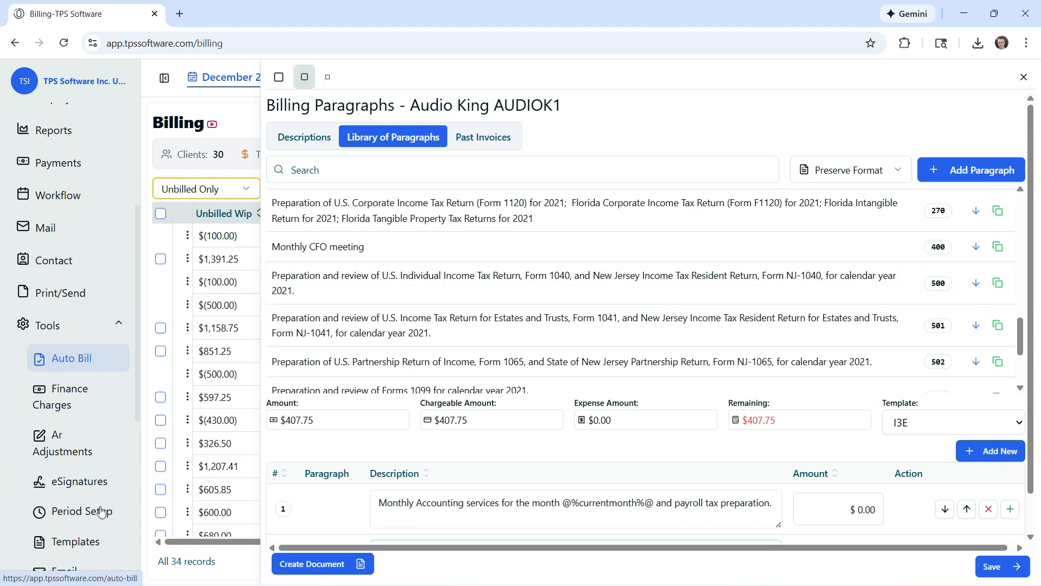
pyautogui.scroll(-3, 100, 508)
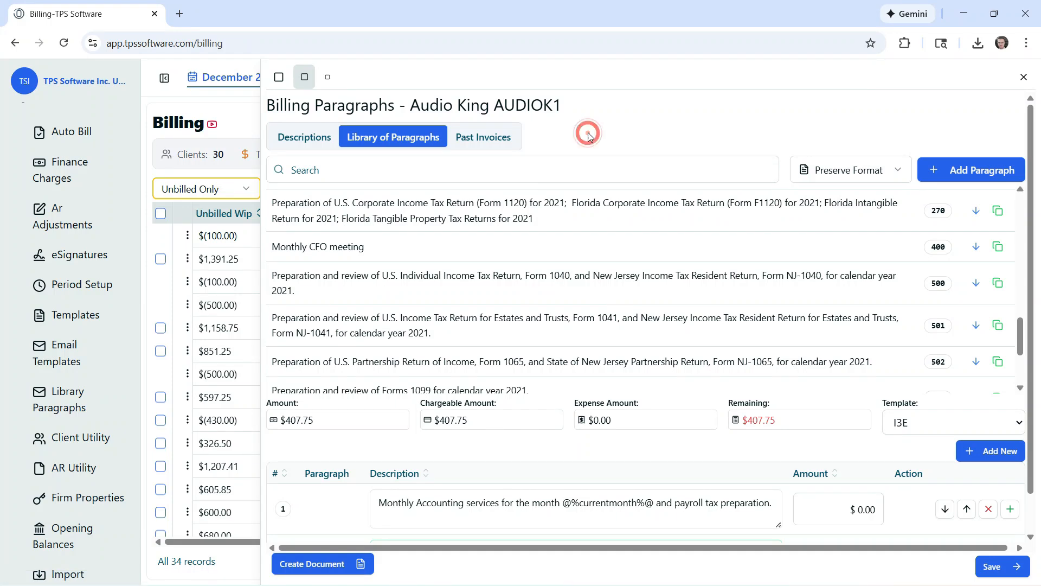
# Append "Monthly/quarterly bookkeeping" from past invoice 2020 -461 to the second paragraph and apply that line's 550 amount
pyautogui.click(498, 145)
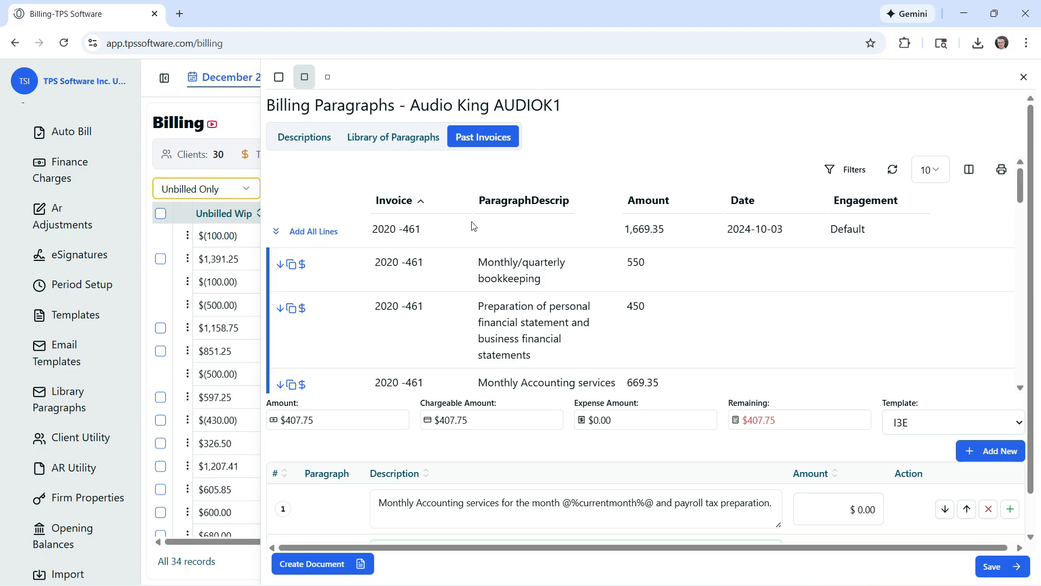
pyautogui.scroll(-7, 540, 283)
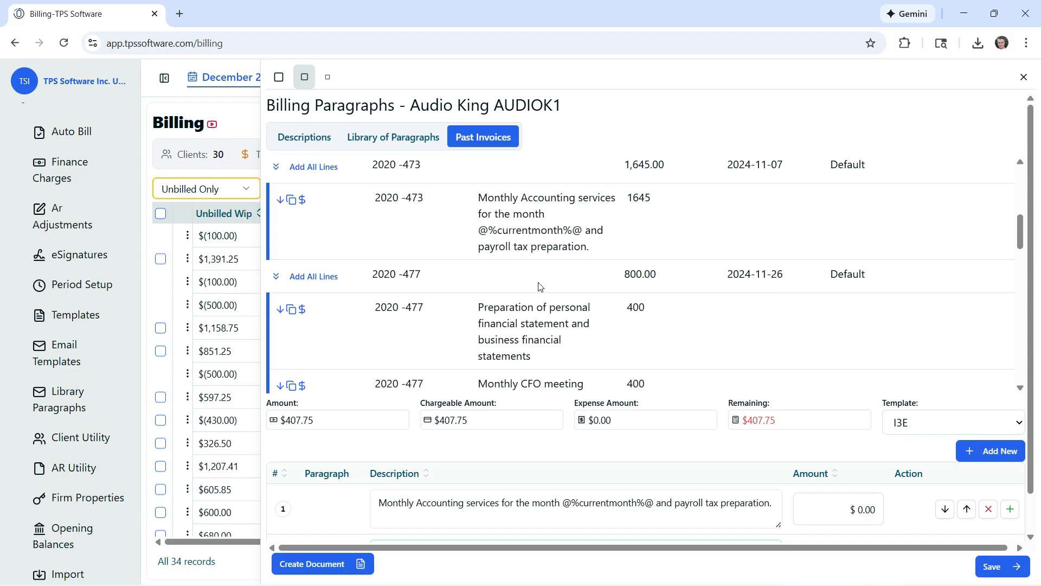
pyautogui.scroll(-3, 540, 283)
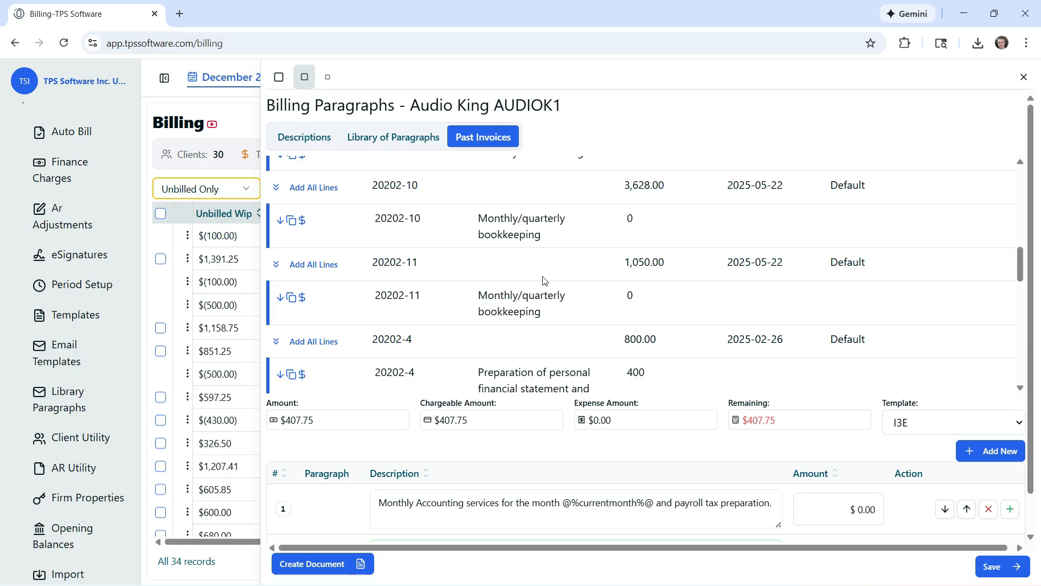
pyautogui.scroll(10, 545, 280)
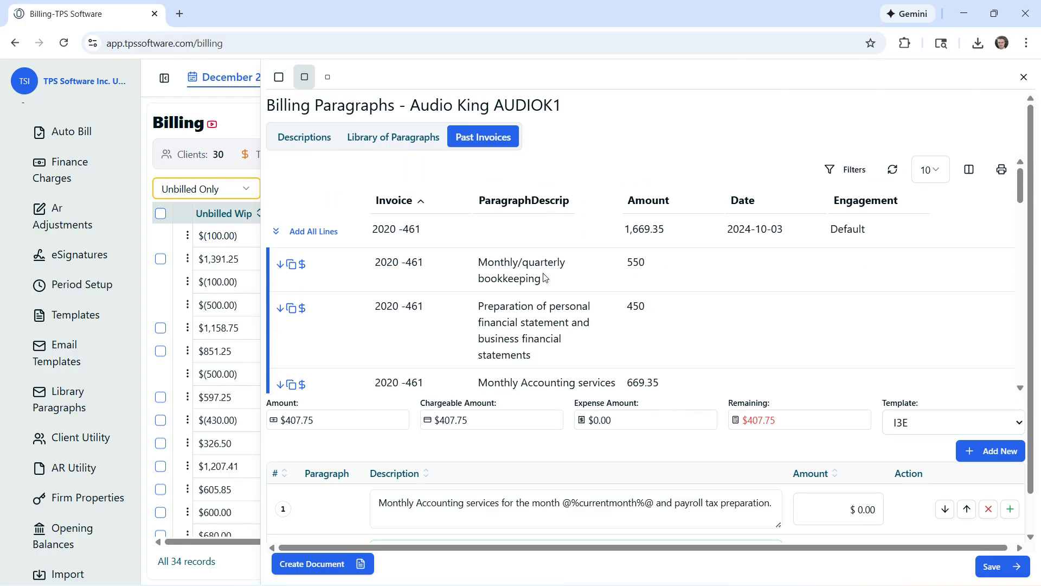
pyautogui.click(294, 272)
pyautogui.click(648, 511)
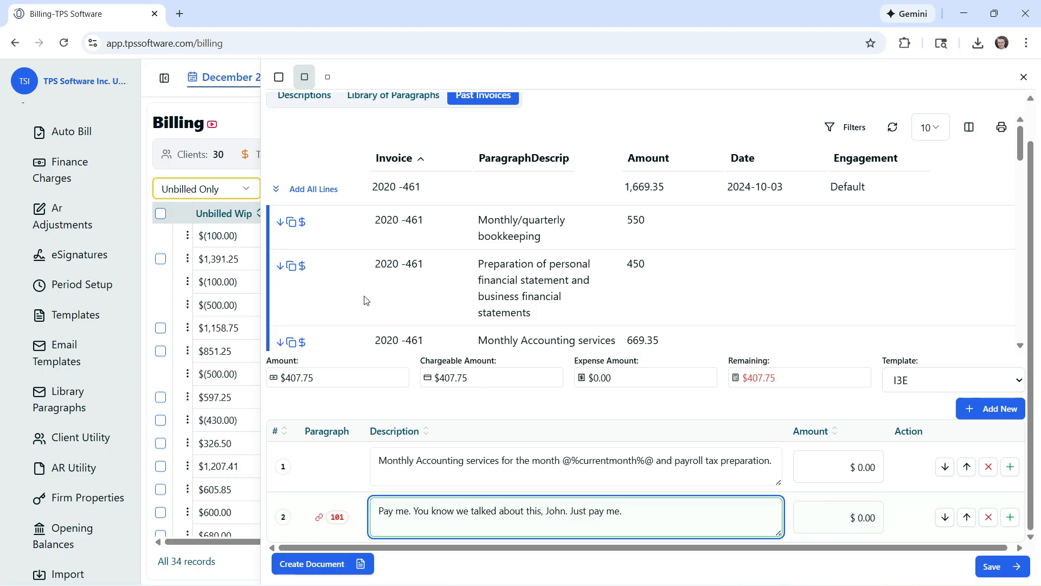
pyautogui.click(292, 224)
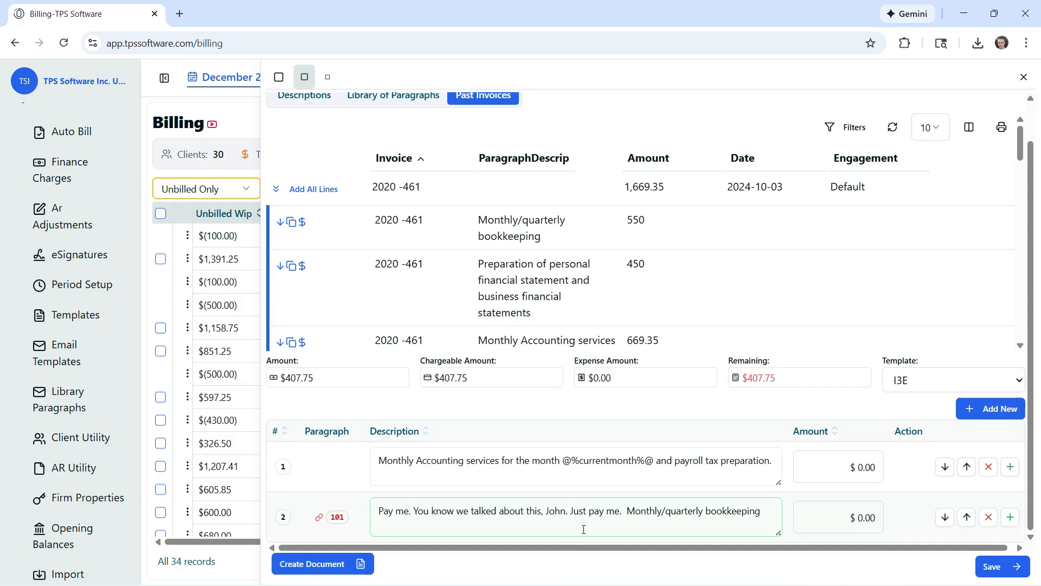
pyautogui.click(302, 226)
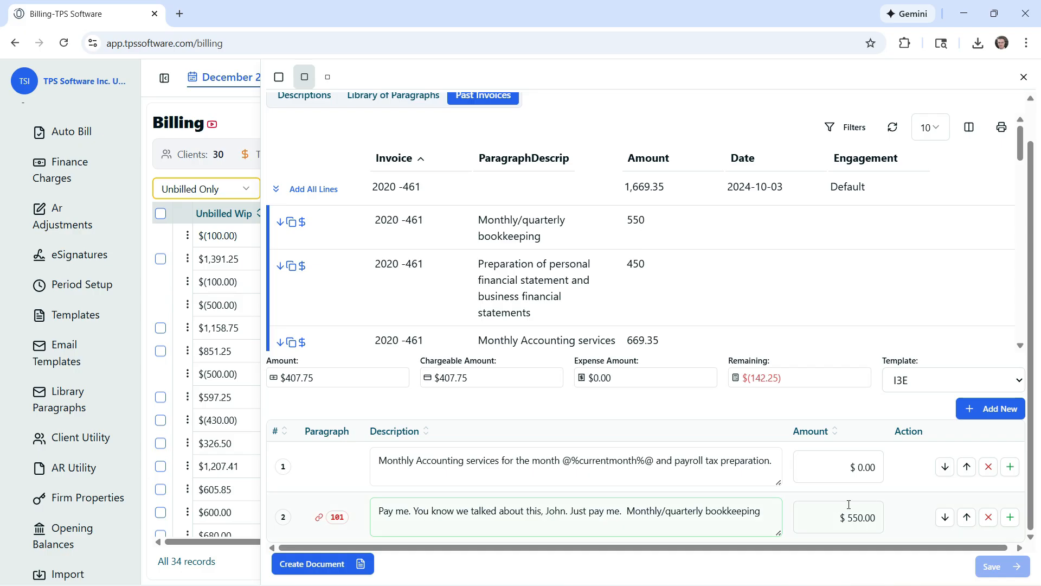
pyautogui.scroll(1, 597, 163)
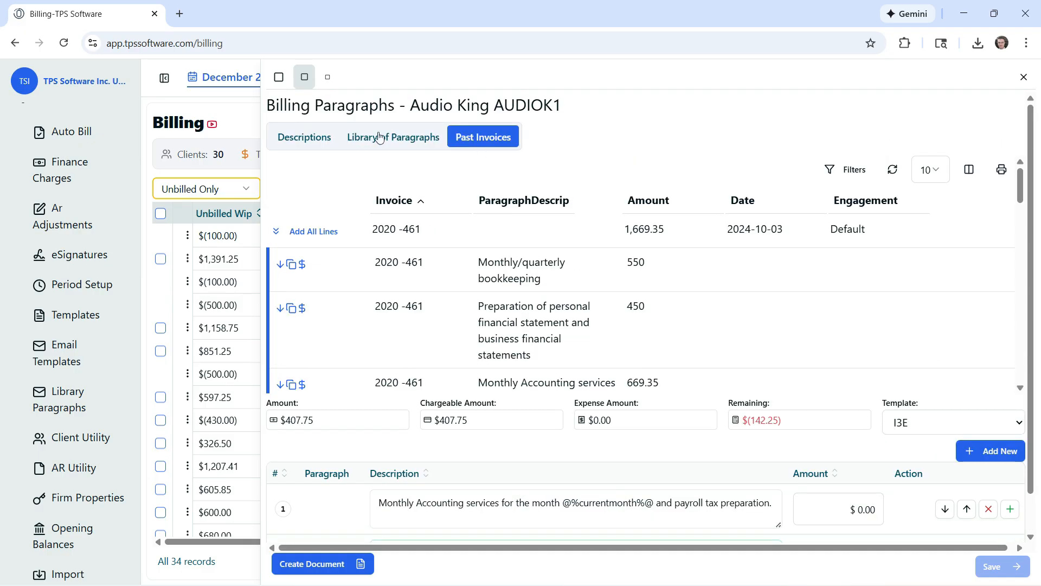
pyautogui.scroll(-3, 624, 244)
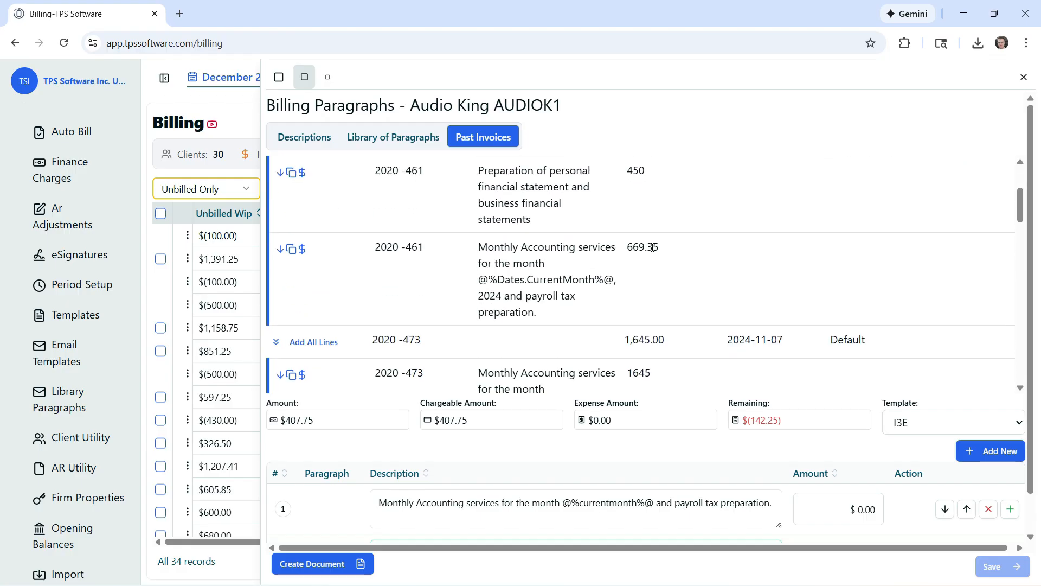
# Add a third invoice paragraph reading "Not kidding. Just pay me."
pyautogui.scroll(-1, 707, 506)
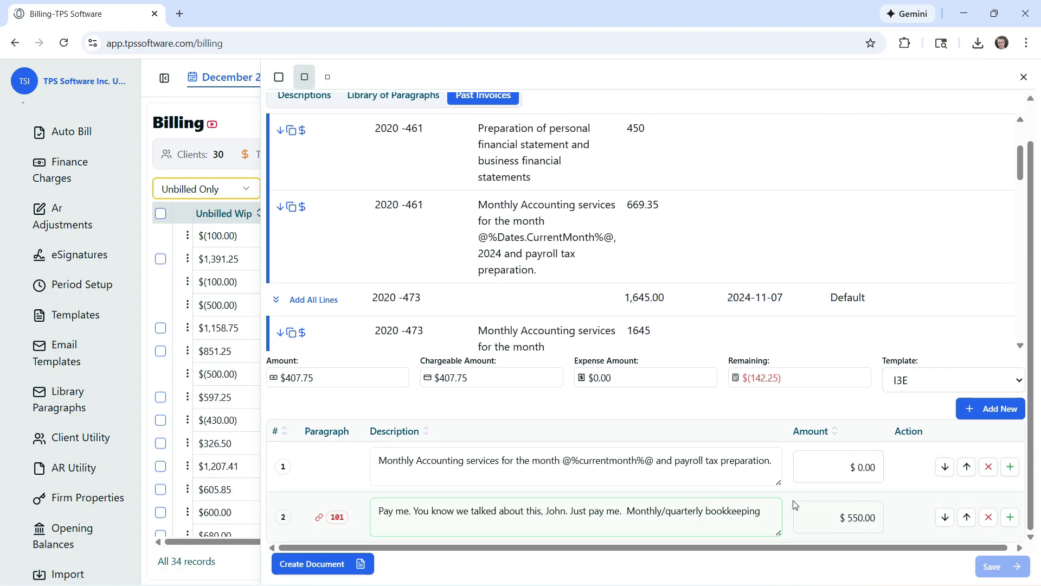
pyautogui.click(960, 409)
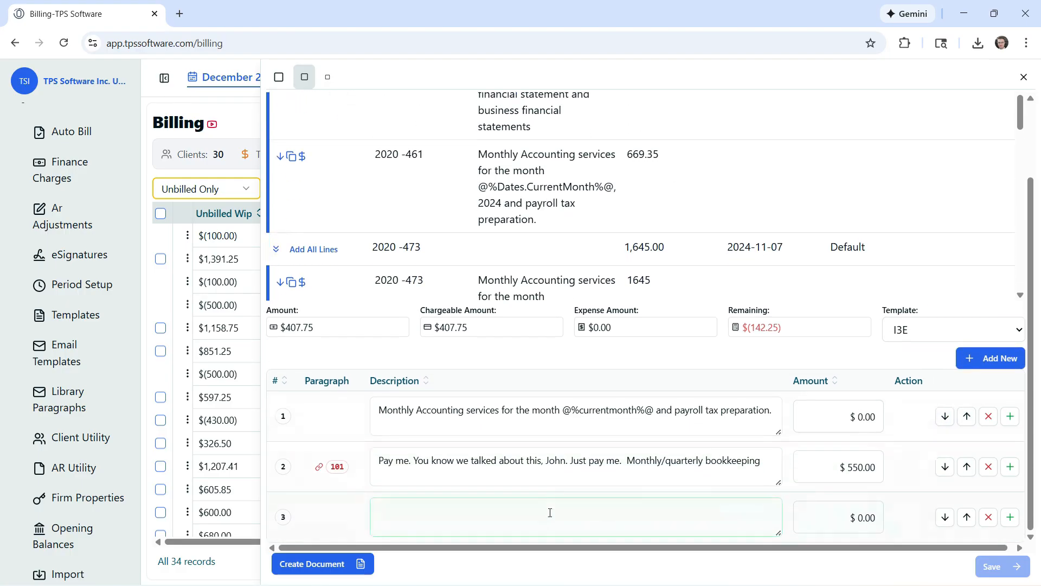
pyautogui.click(423, 504)
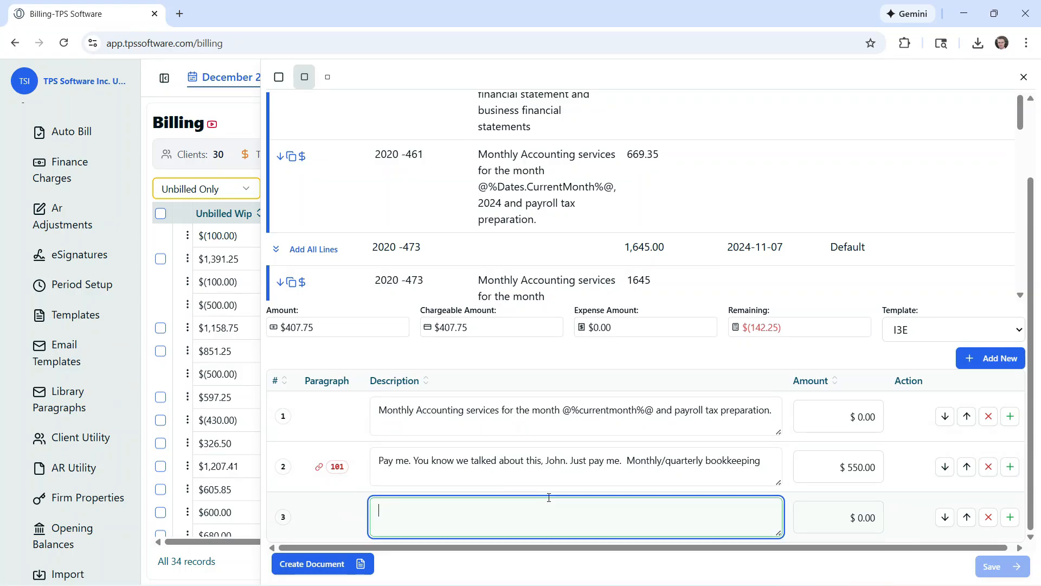
pyautogui.write('Not kidding. Just pay me.')
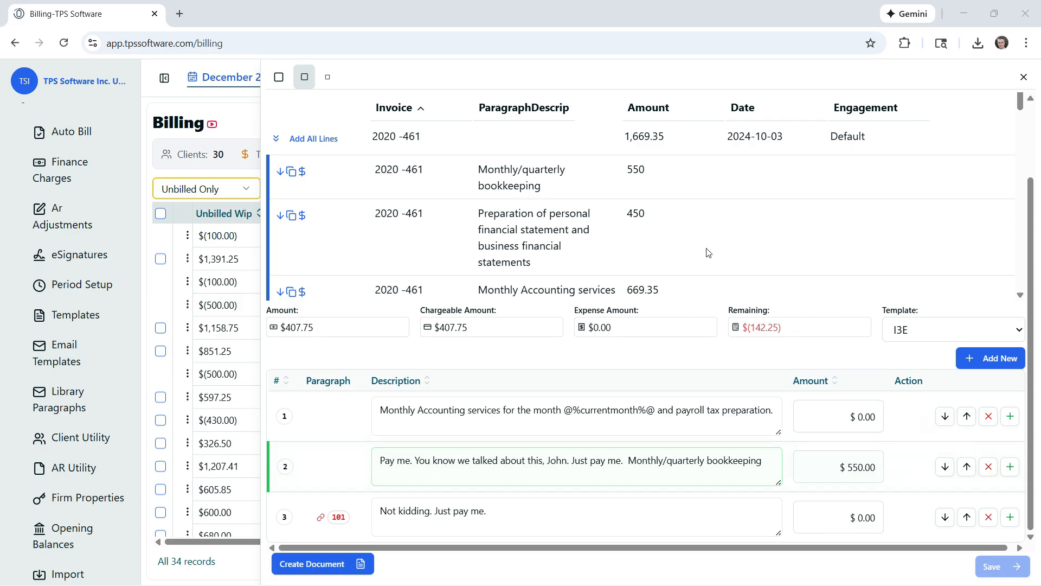
# Reset the second paragraph's amount to 0
pyautogui.click(881, 467)
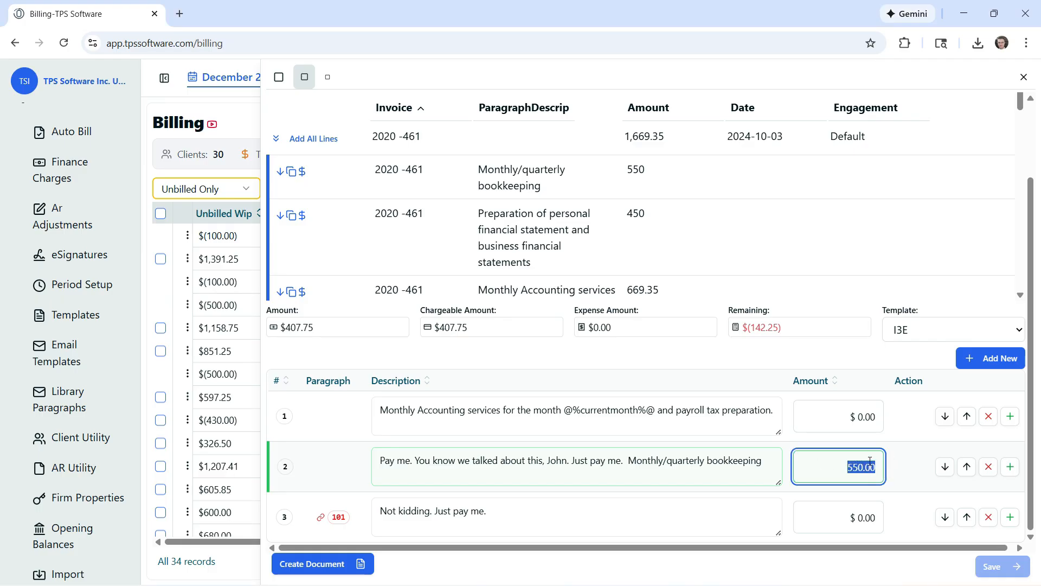
pyautogui.write('0')
pyautogui.click(903, 462)
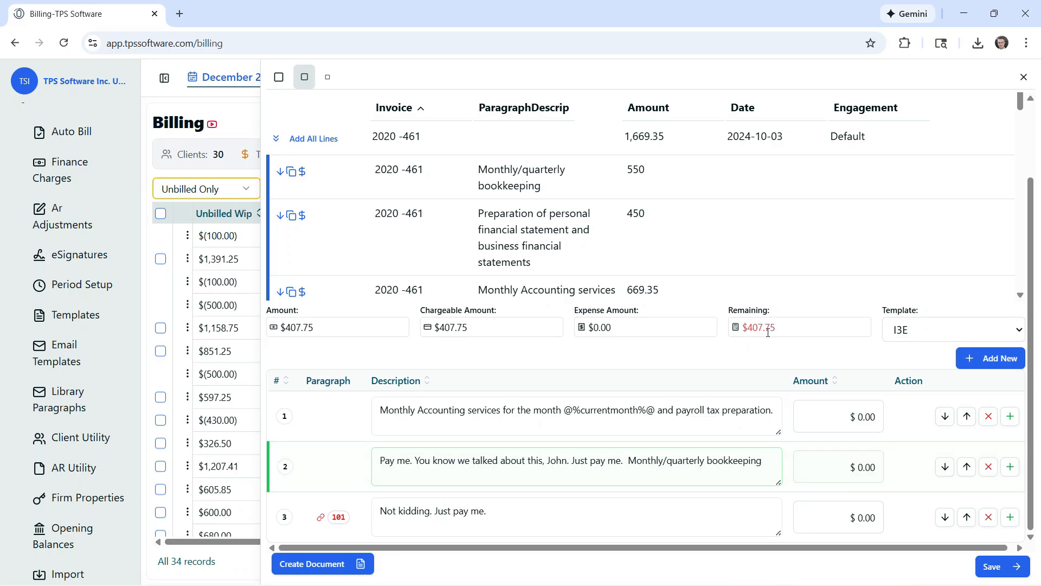
# Set the amounts of the first and second paragraphs to 100.00 each and the third to 207.75
pyautogui.click(875, 417)
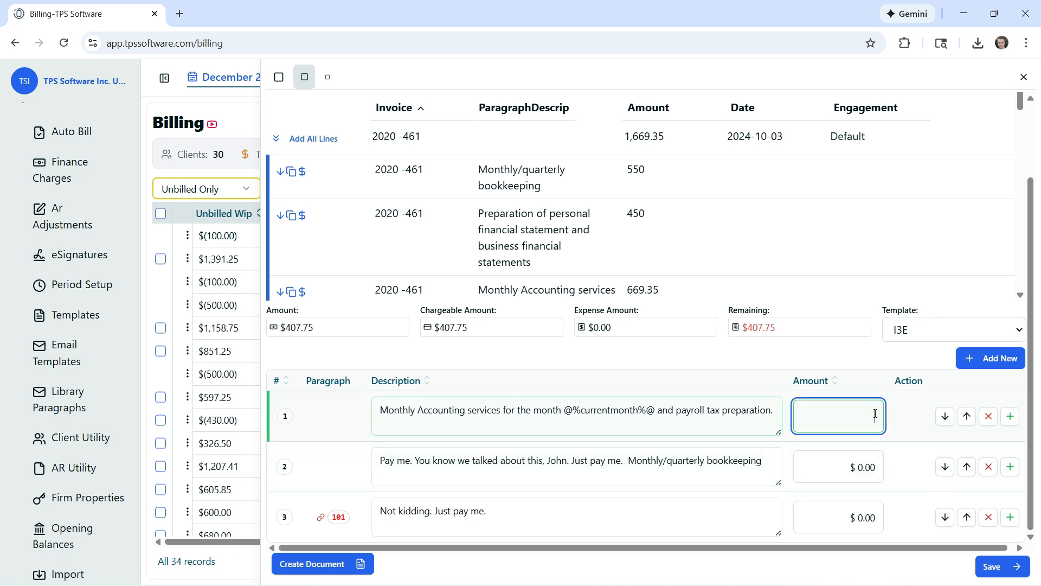
pyautogui.write('100.00')
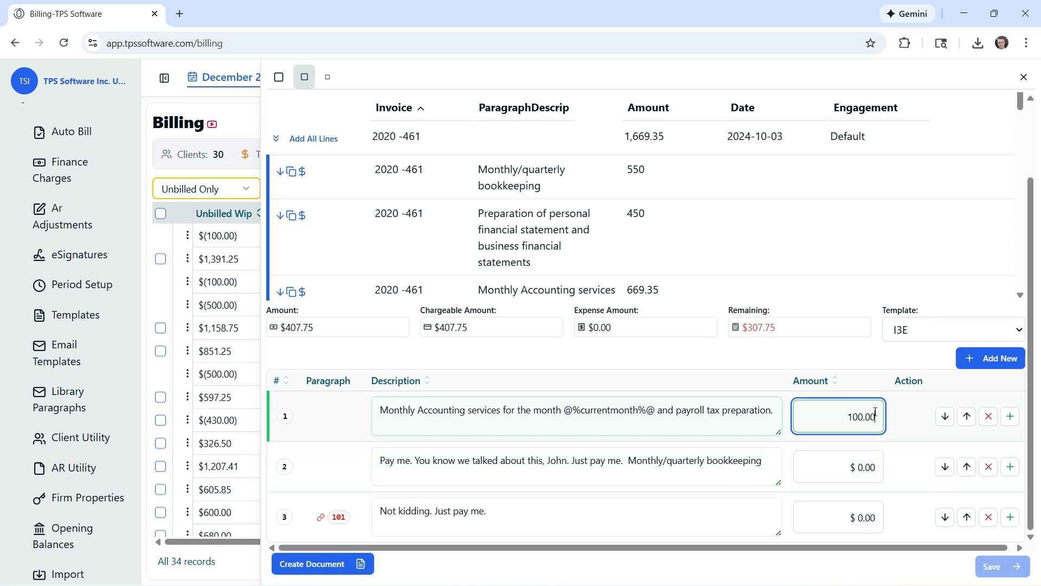
pyautogui.click(920, 419)
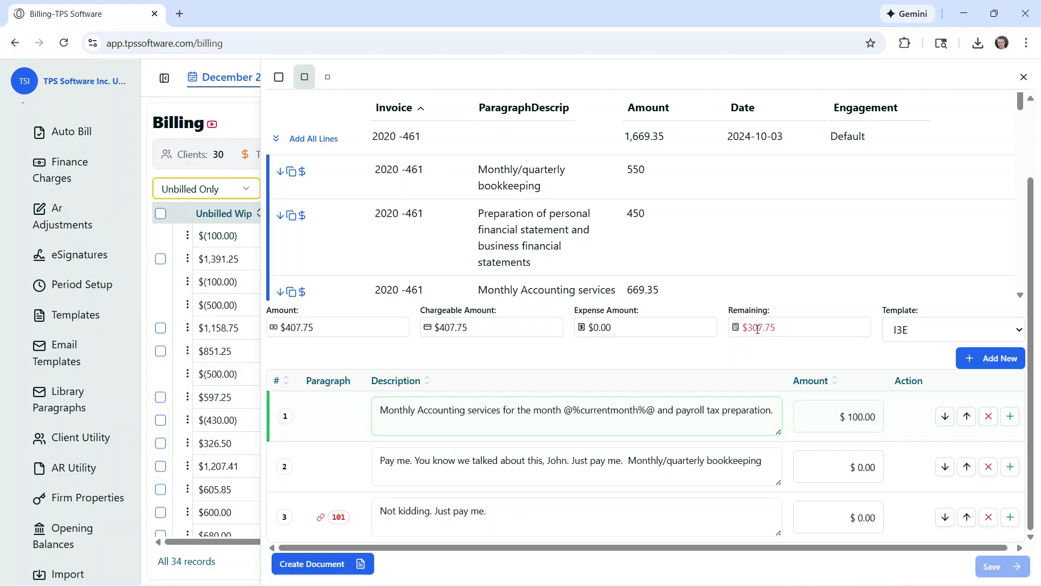
pyautogui.click(878, 467)
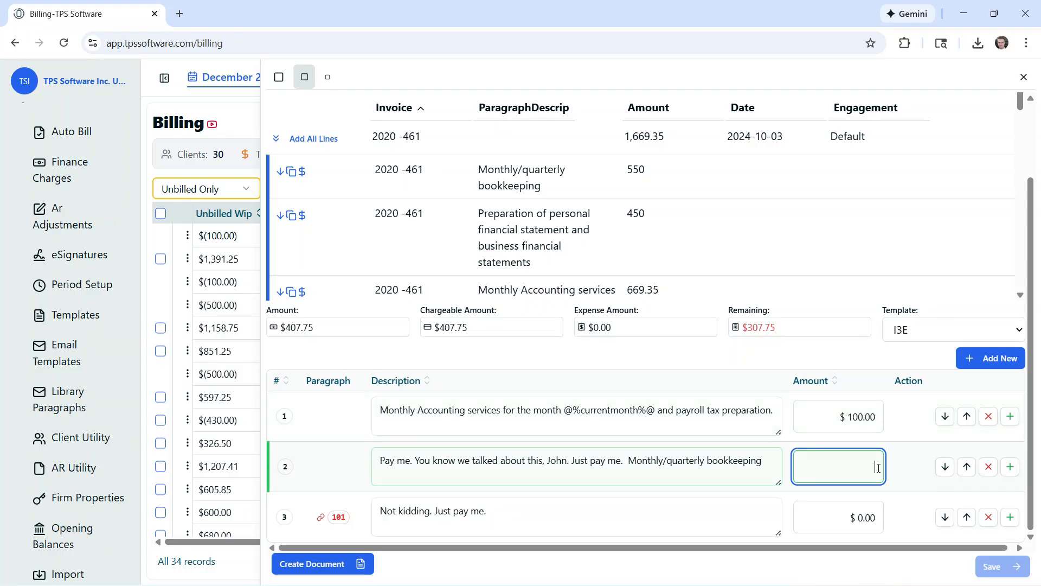
pyautogui.write('100.00')
pyautogui.click(830, 400)
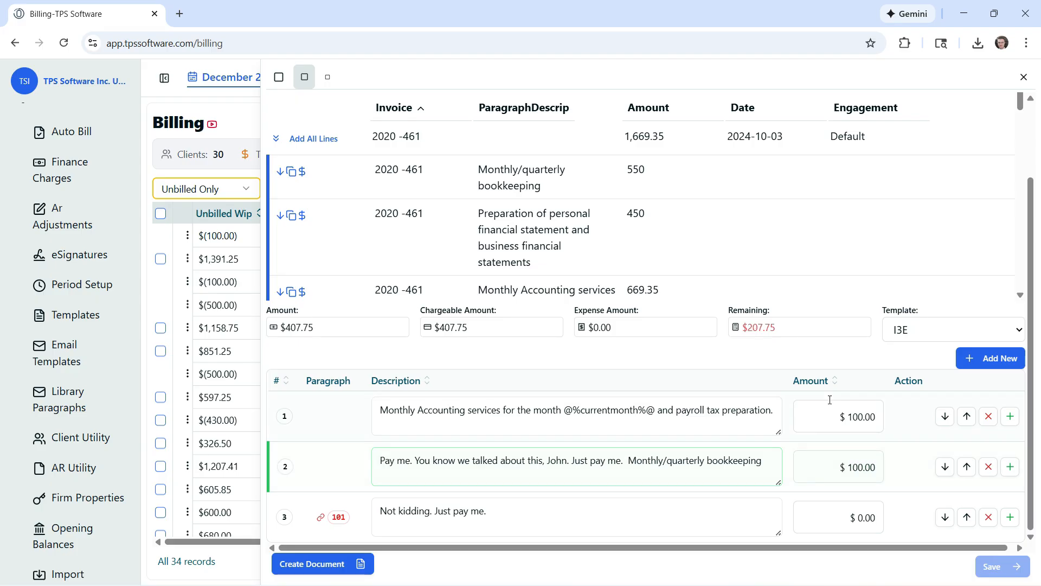
pyautogui.click(880, 521)
pyautogui.write('207.75')
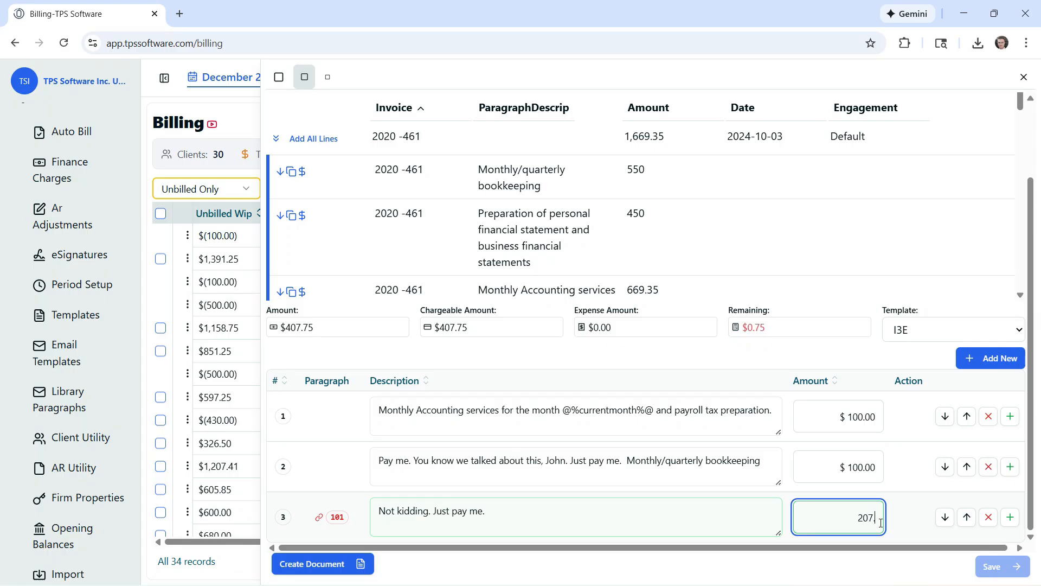
pyautogui.click(779, 346)
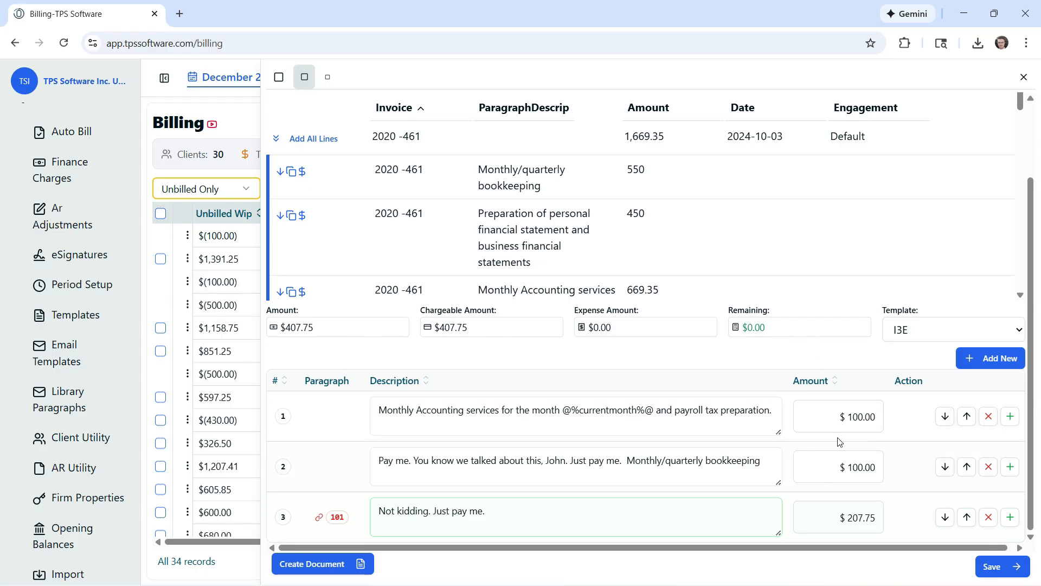
# Create the invoice document with template I3E, then download its Word version and review it in Word
pyautogui.click(927, 331)
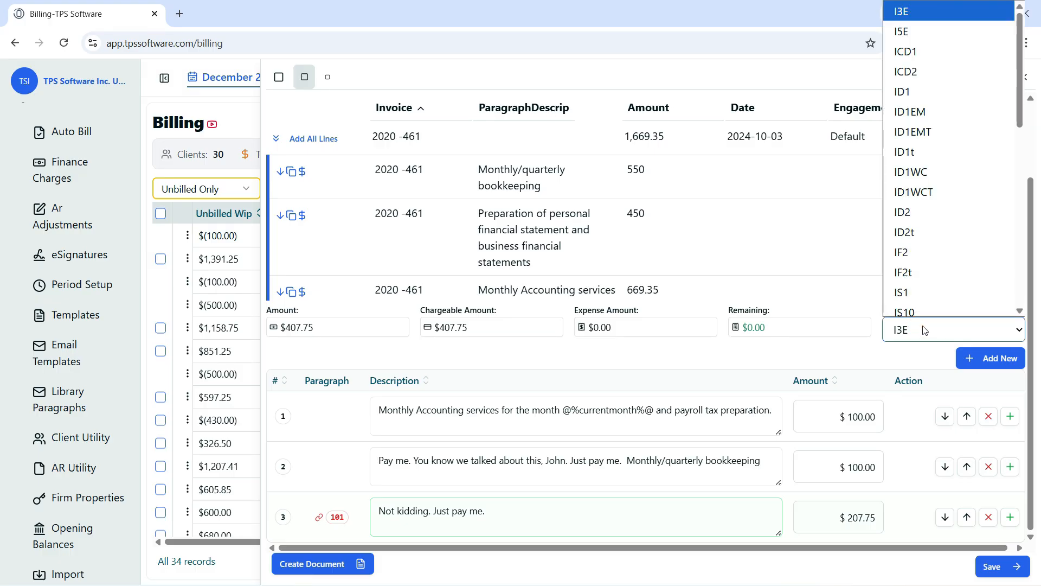
pyautogui.click(925, 330)
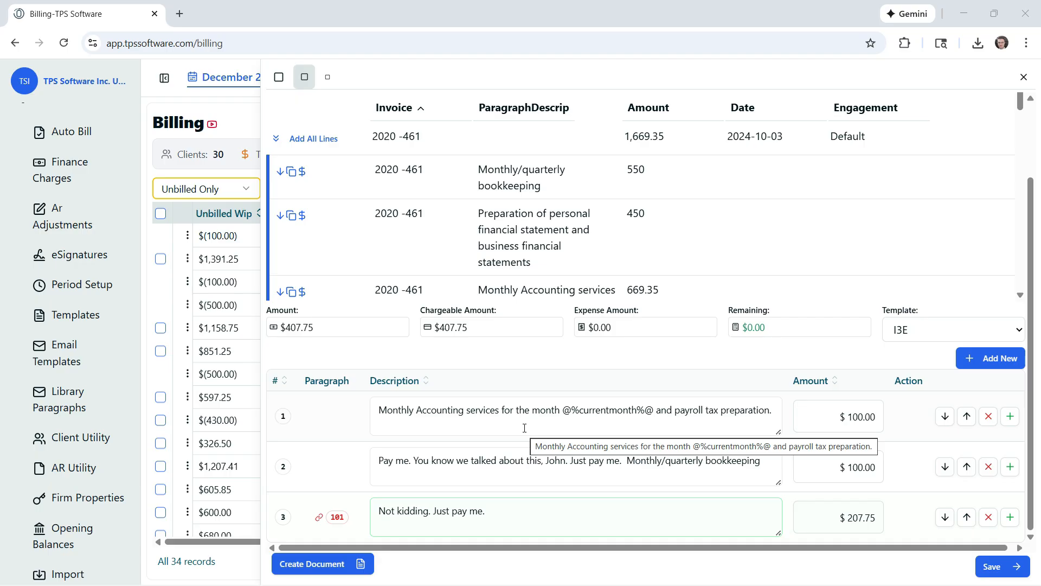
pyautogui.click(334, 569)
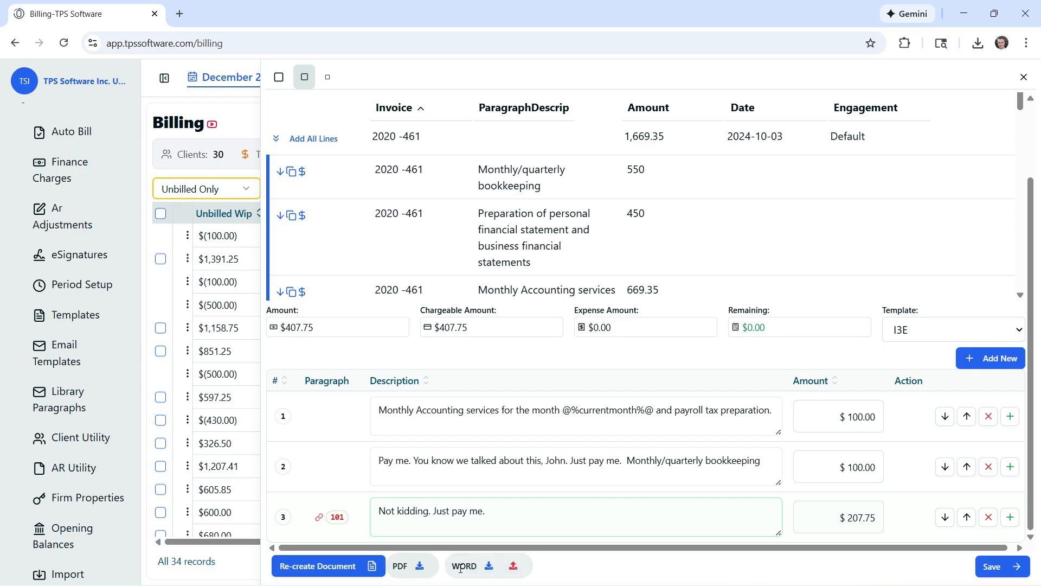
pyautogui.click(489, 566)
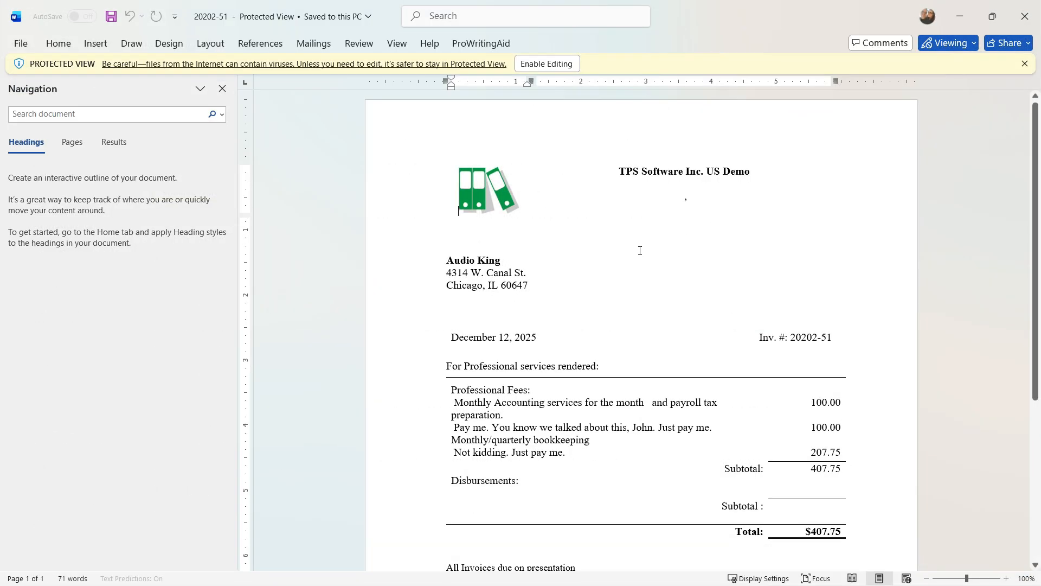
pyautogui.scroll(-2, 625, 314)
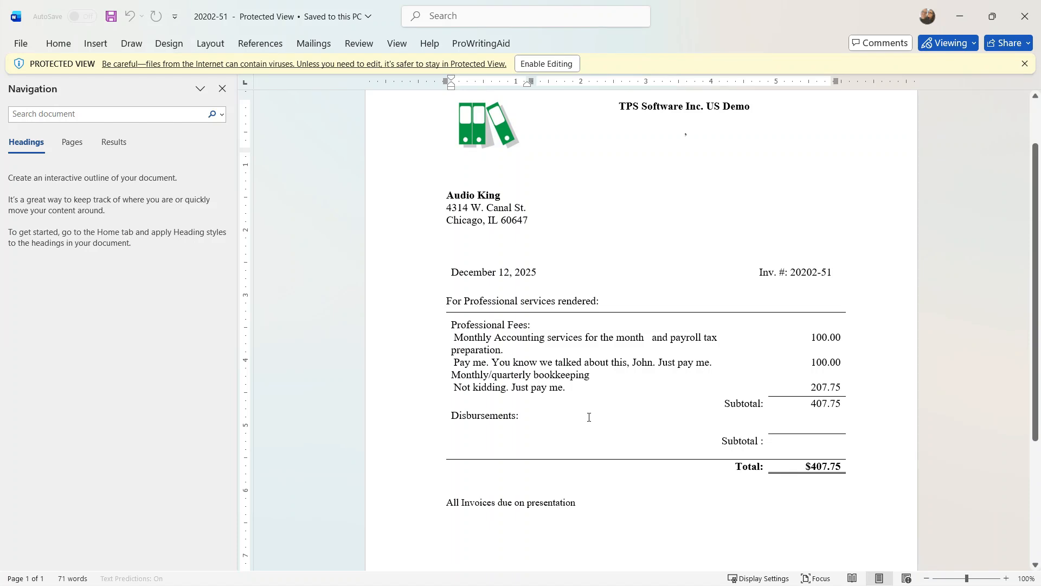
pyautogui.scroll(1, 589, 417)
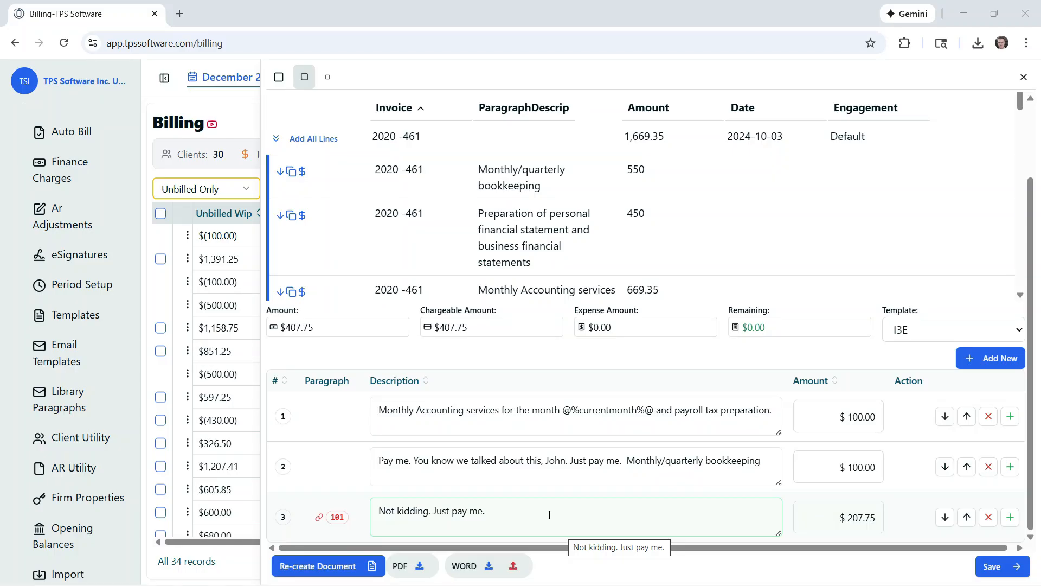
# Return to the billing paragraphs, open the Word document upload, and save the Audio King invoice
pyautogui.click(513, 570)
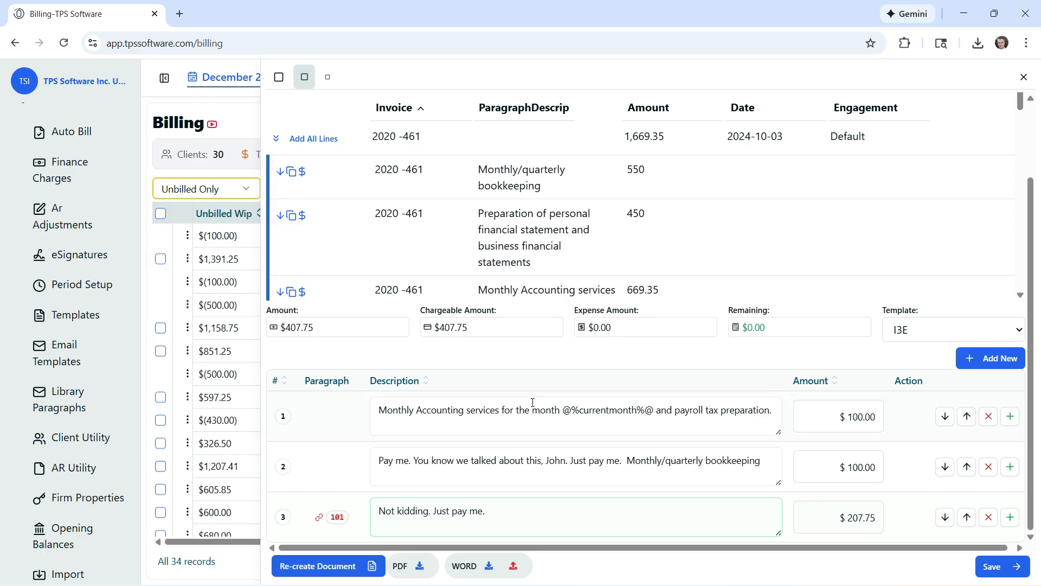
pyautogui.click(991, 567)
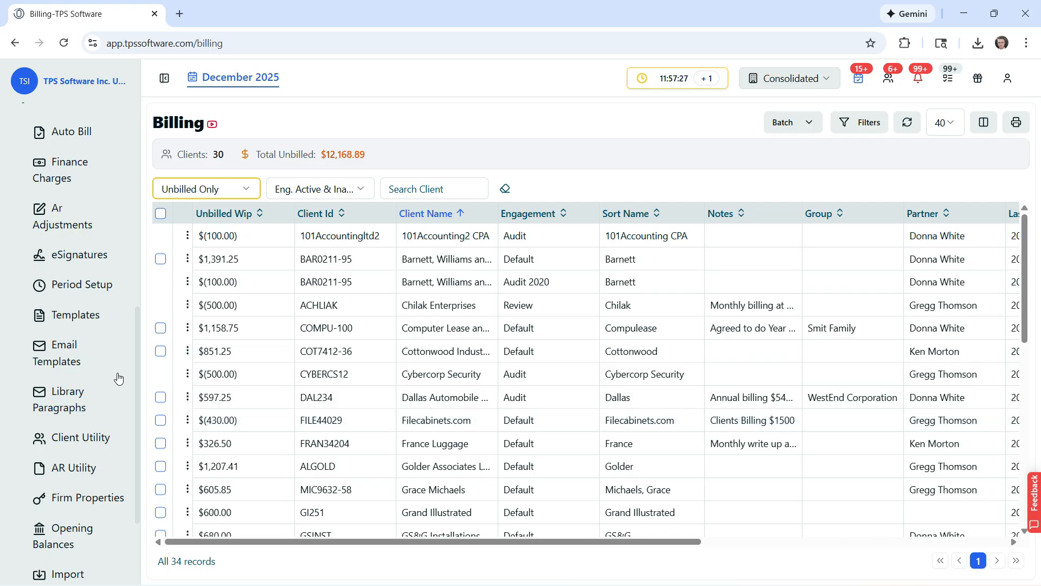
# Open the Print/Send batch page with its invoice filters
pyautogui.scroll(-3, 68, 513)
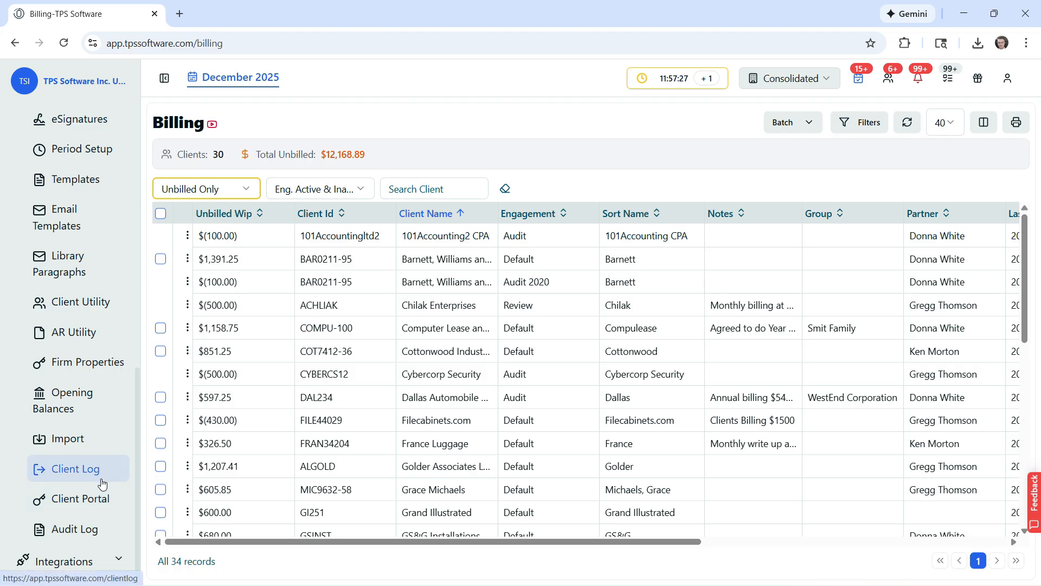
pyautogui.scroll(2, 103, 483)
pyautogui.scroll(2, 103, 484)
pyautogui.scroll(4, 102, 483)
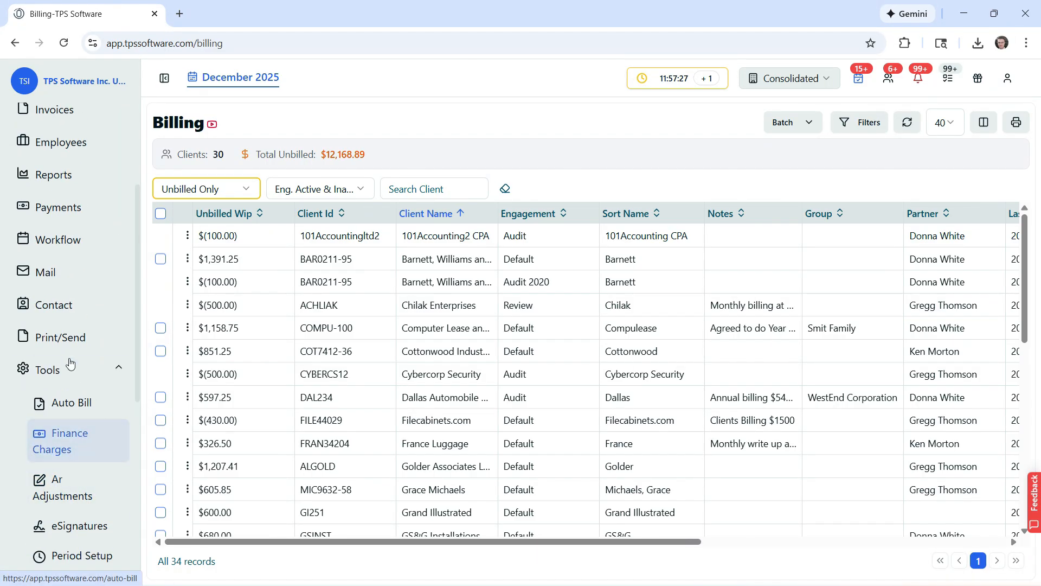
pyautogui.click(65, 337)
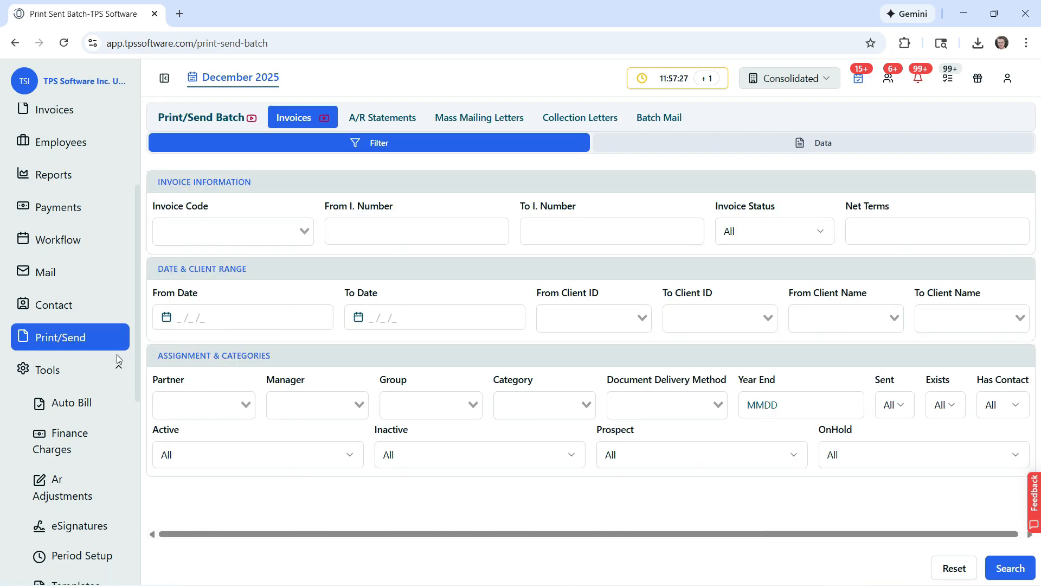